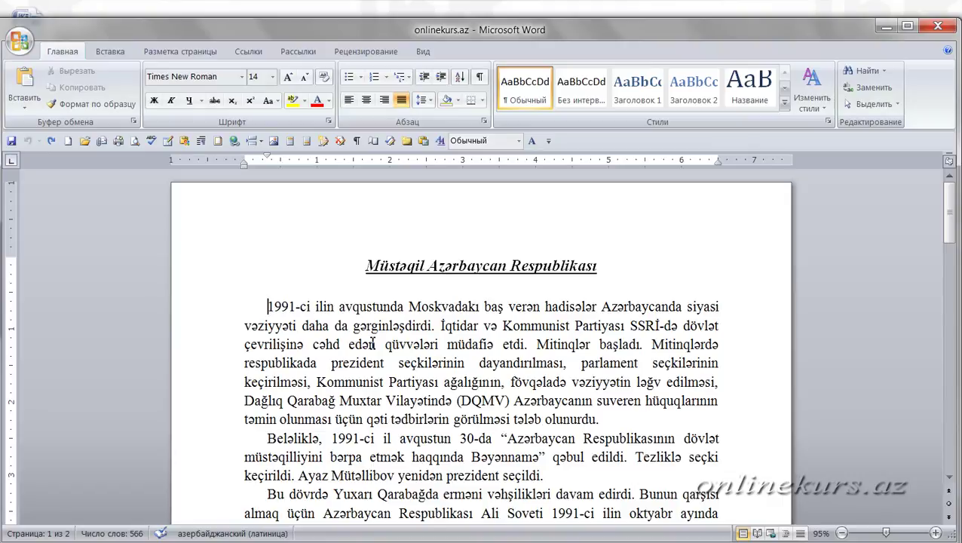
- Apply the 1. 2. 3. numbering to the first three body paragraphs below the title
left_click_drag(373, 19, 373, 2)
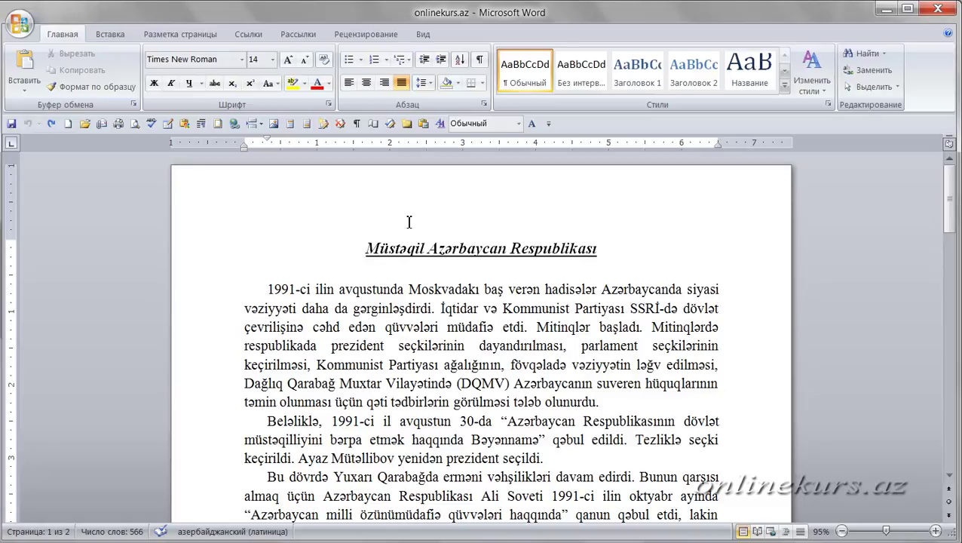
scroll(399, 227, "down", 1)
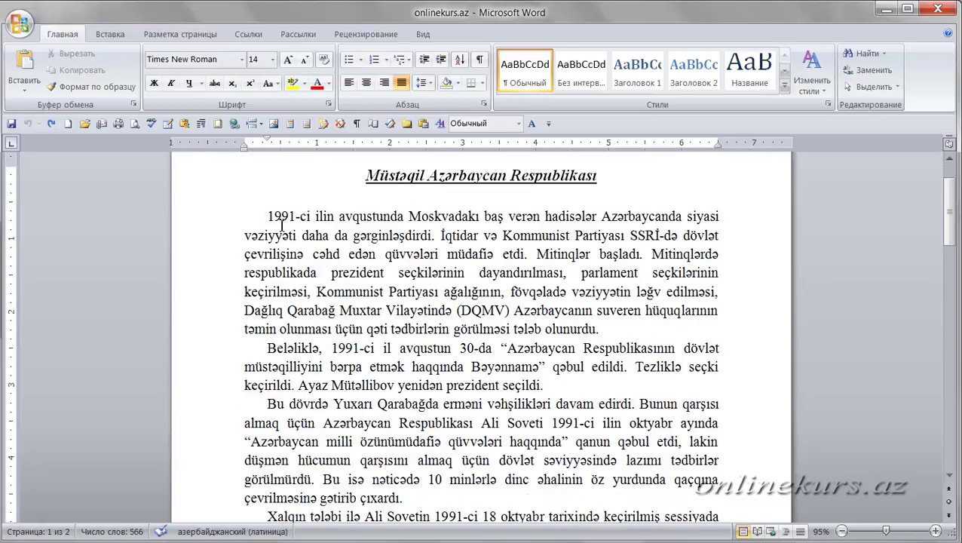
left_click_drag(267, 216, 404, 498)
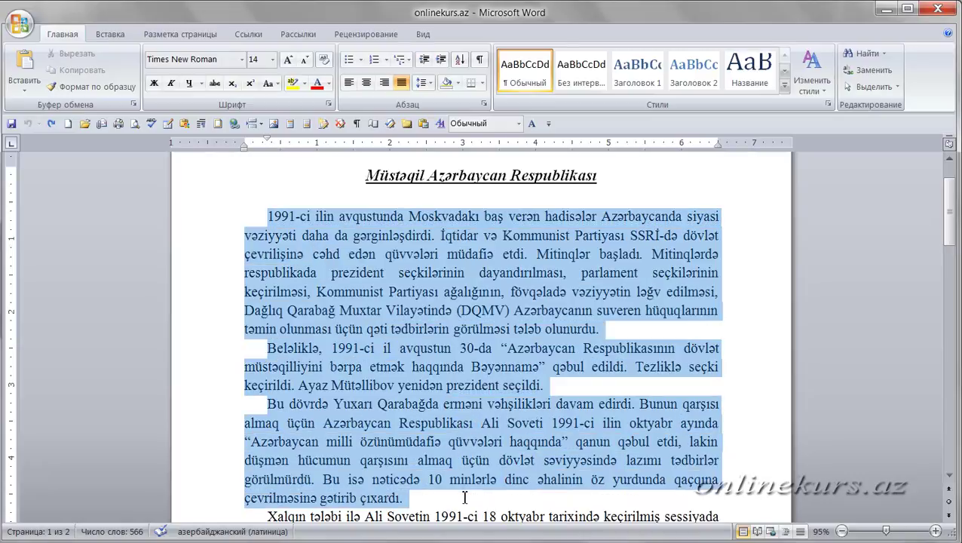
scroll(389, 318, "down", 1)
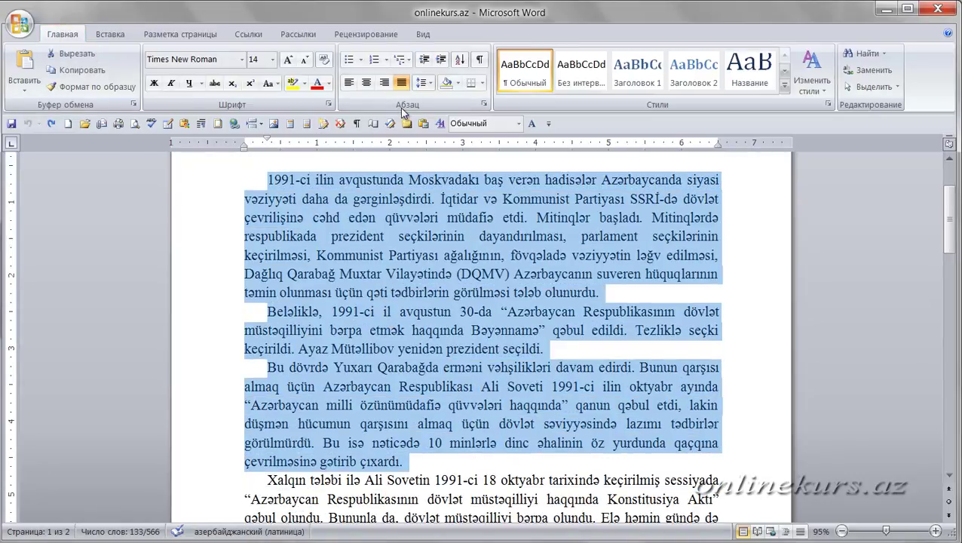
left_click(387, 61)
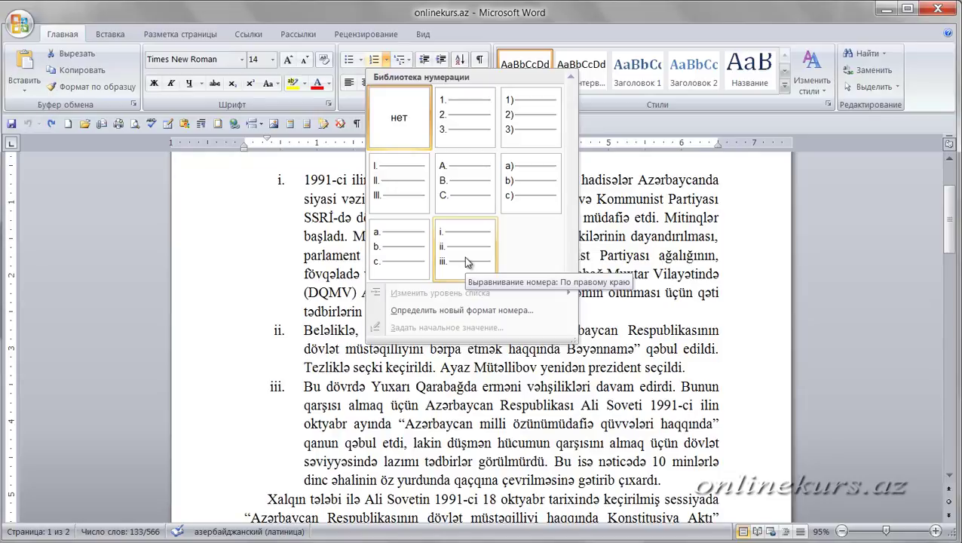
left_click(460, 136)
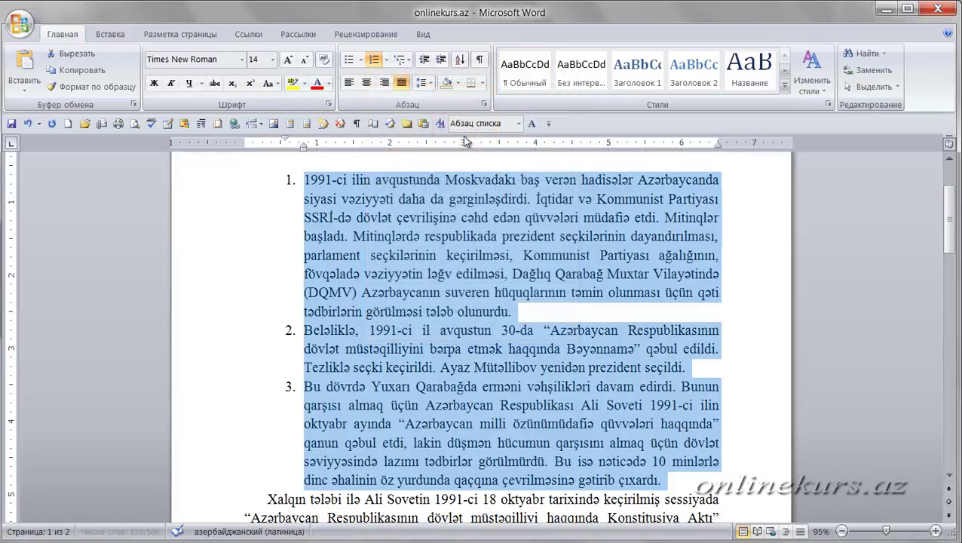
- Start a new number format for the list with the I, II, III style and the text "bənd" after the number's dot
scroll(411, 283, "down", 3)
scroll(410, 283, "up", 5)
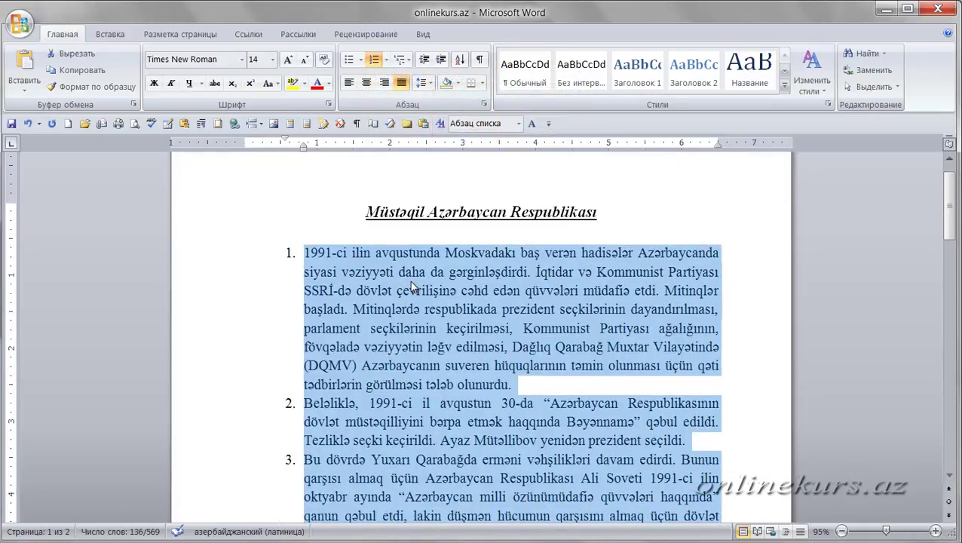
scroll(410, 281, "down", 5)
scroll(392, 278, "up", 1)
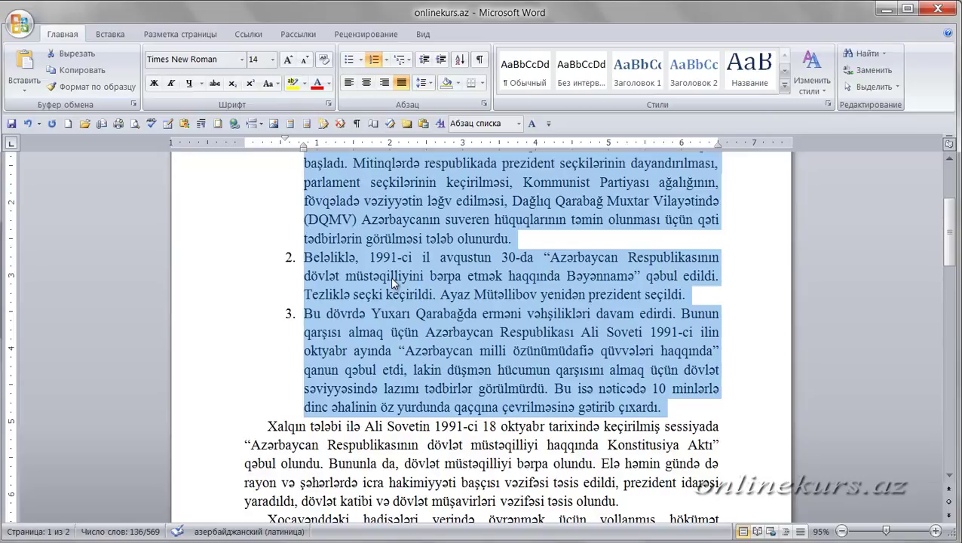
left_click(387, 62)
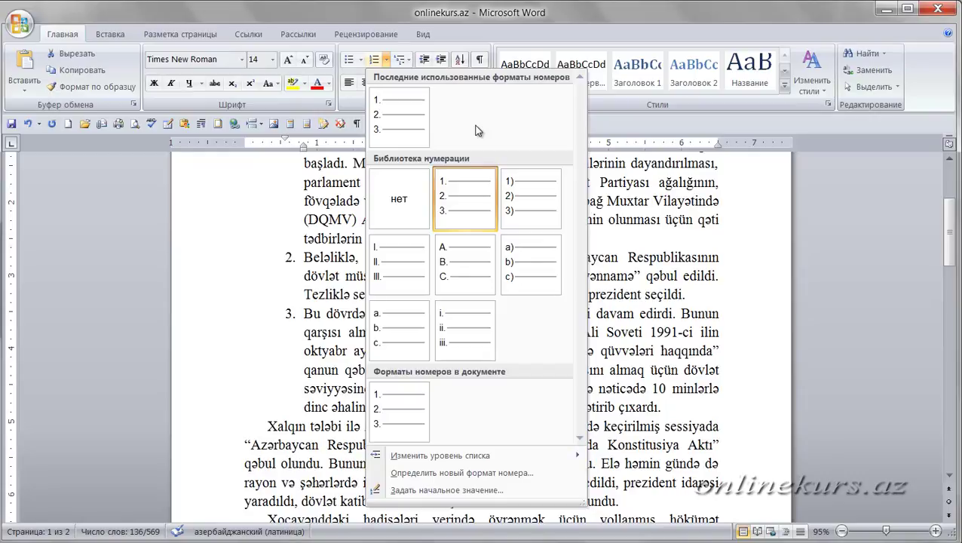
left_click(462, 473)
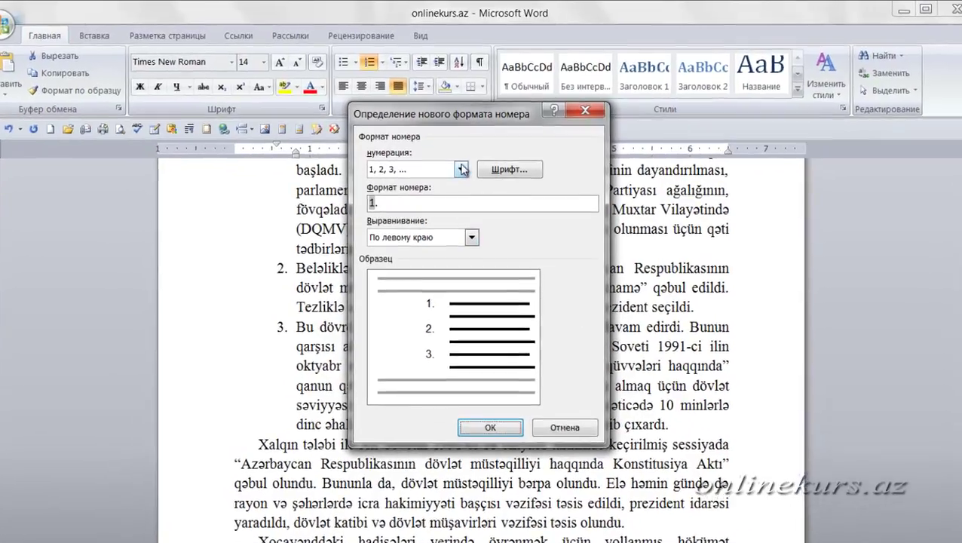
left_click(462, 162)
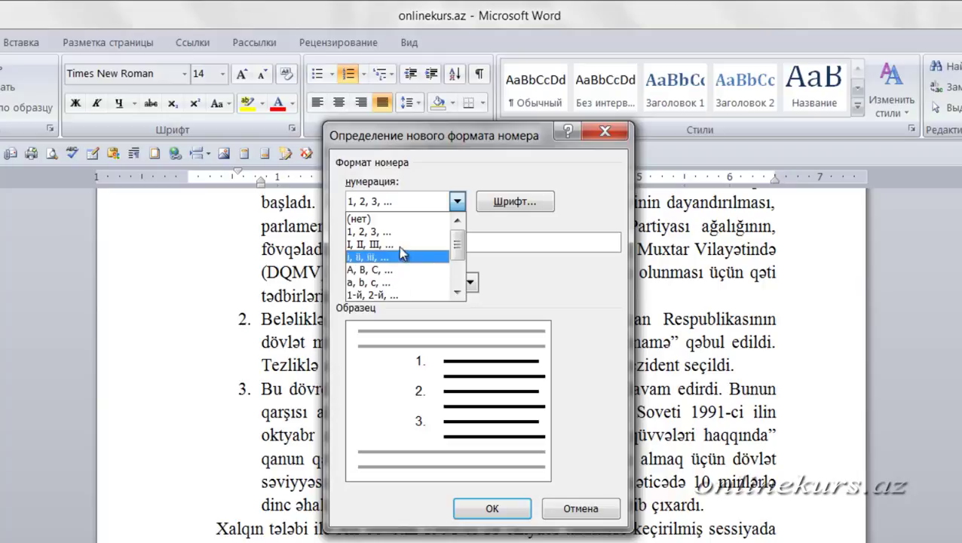
left_click(398, 245)
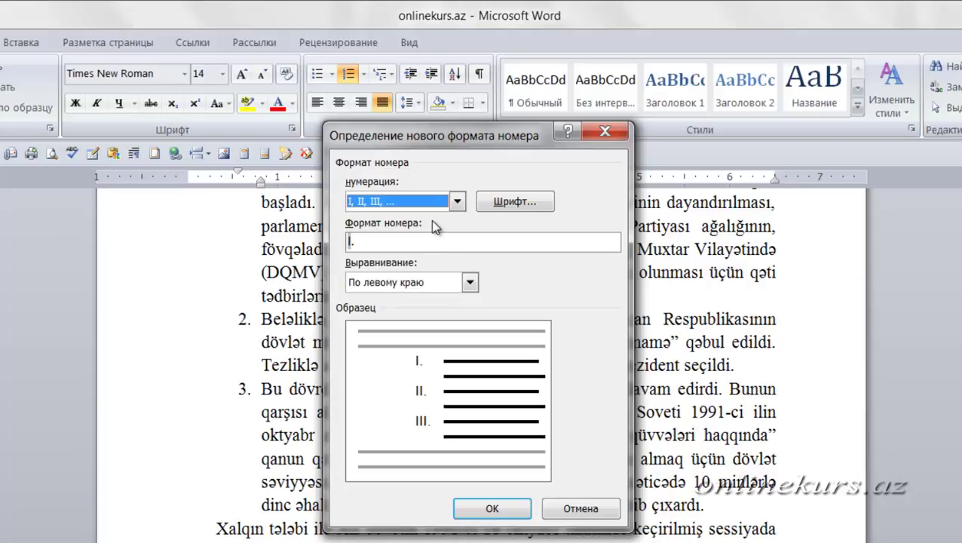
left_click(487, 241)
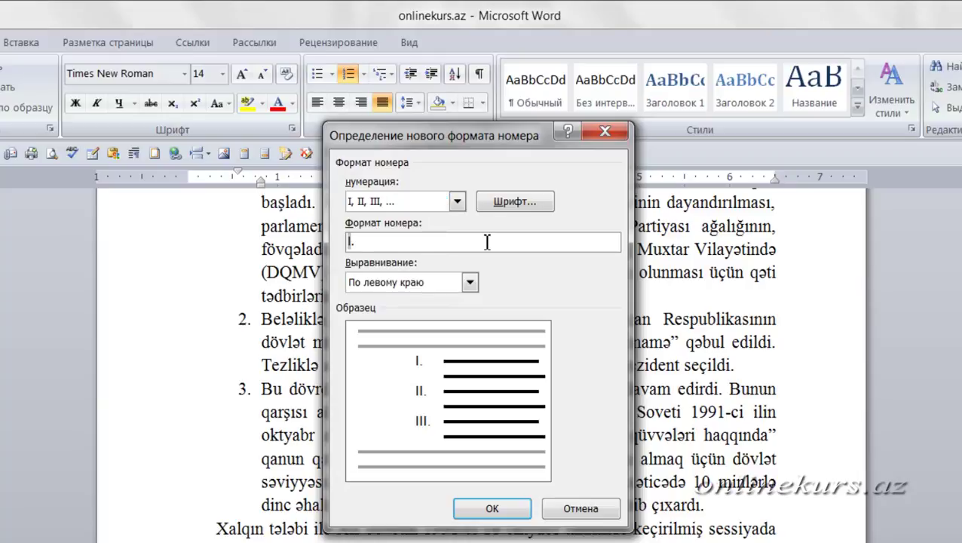
type("bənd")
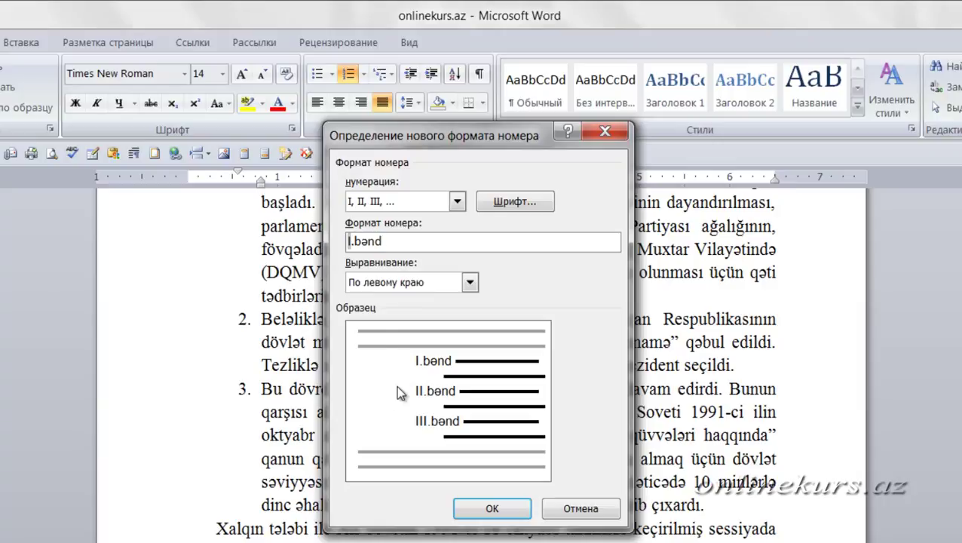
- Try adding the prefix "fəsil" before the number in the number format, and remove it again
left_click(349, 242)
type("d")
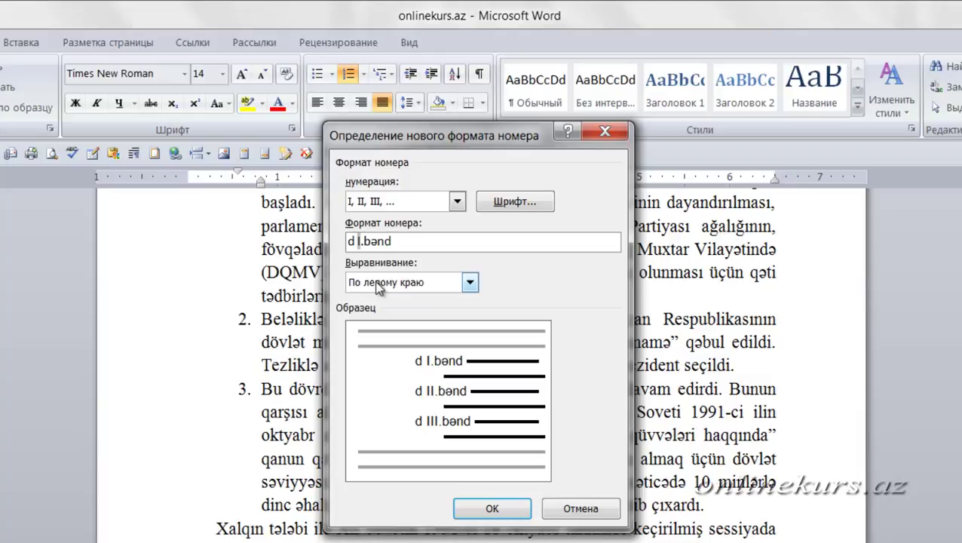
key("BackSpace")
key("BackSpace")
type("f")
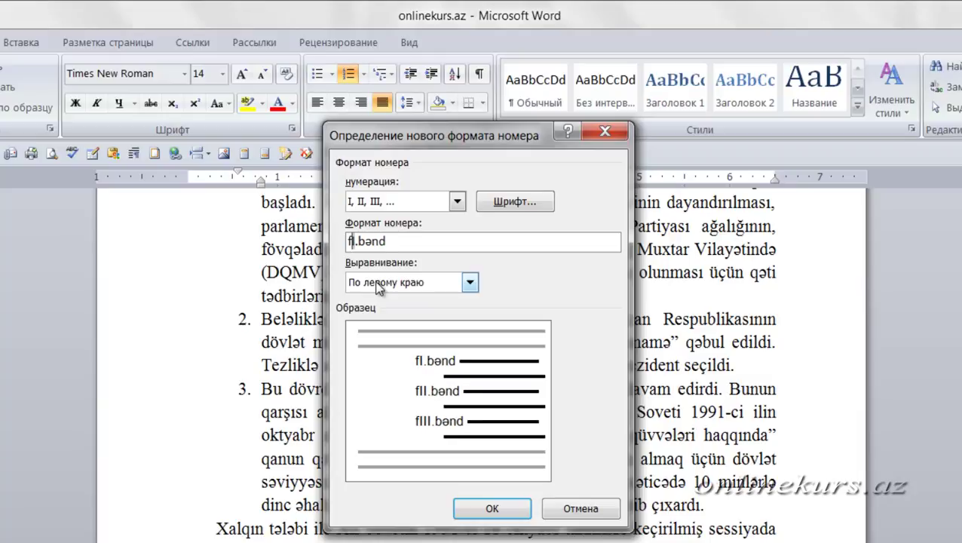
type("əsil")
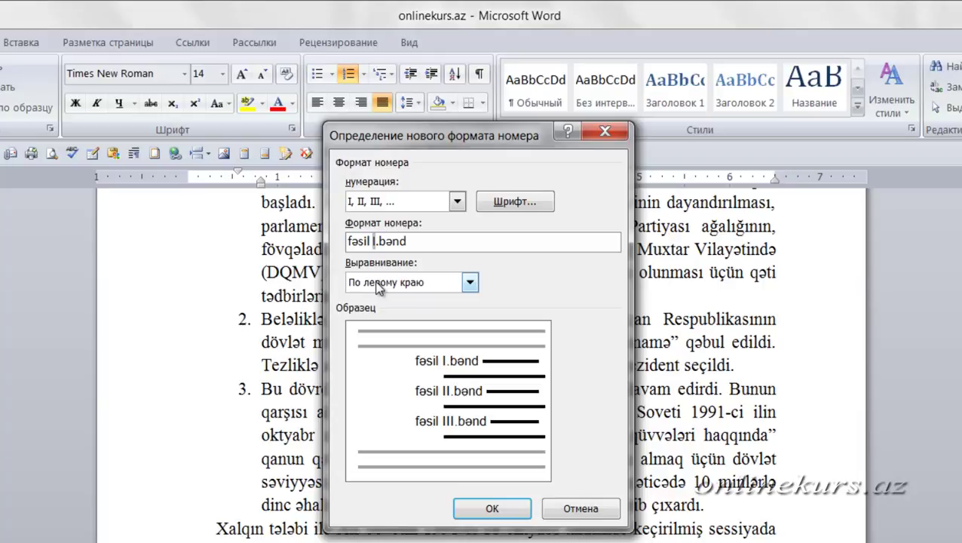
key("BackSpace")
key("BackSpace")
key("BackSpace")
key("BackSpace")
key("BackSpace")
key("BackSpace")
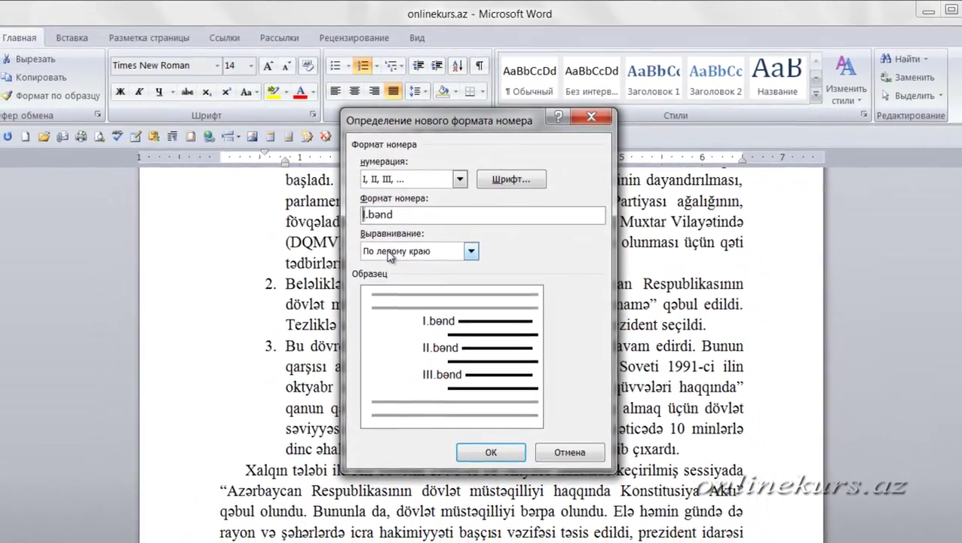
- Set the number's font size to 26 and turn on the shadow effect
left_click(511, 177)
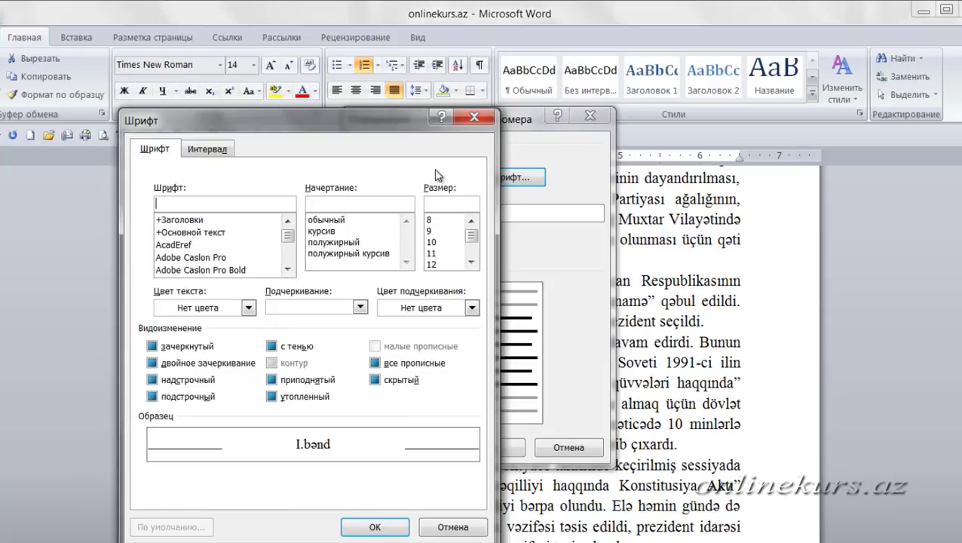
left_click(210, 150)
left_click(154, 149)
scroll(434, 230, "down", 4)
left_click(430, 220)
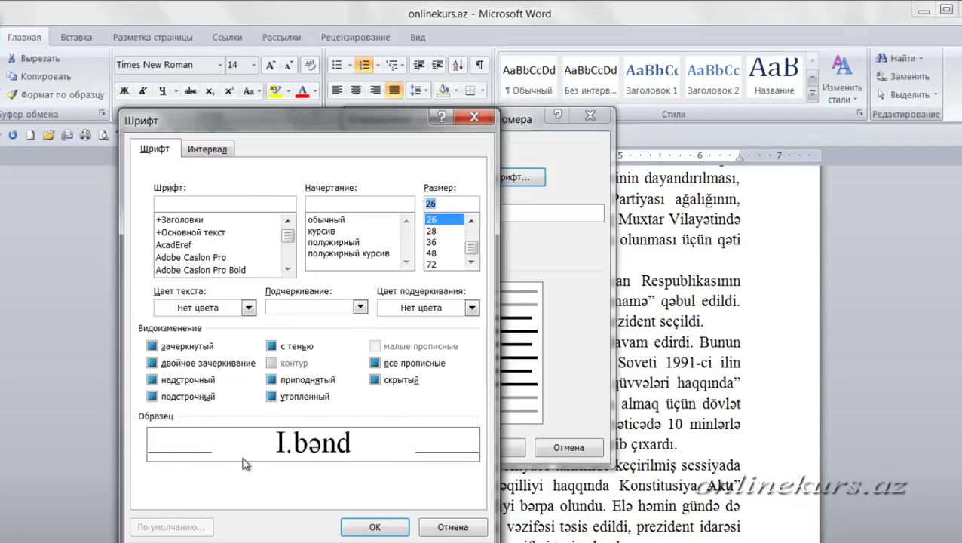
left_click(273, 348)
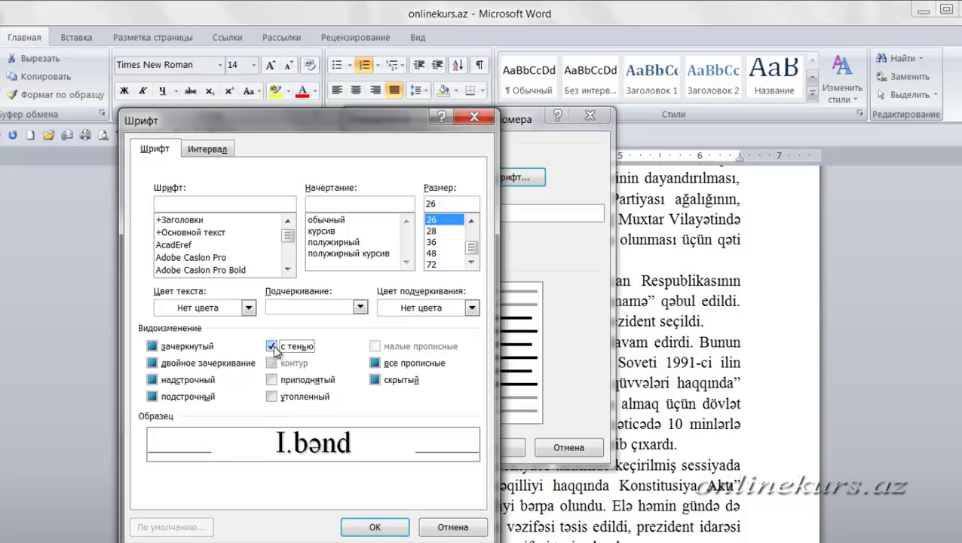
- Set the number's font to Arial
left_click(287, 269)
left_click(287, 269)
left_click(287, 269)
left_click(287, 269)
left_click(287, 270)
left_click(287, 270)
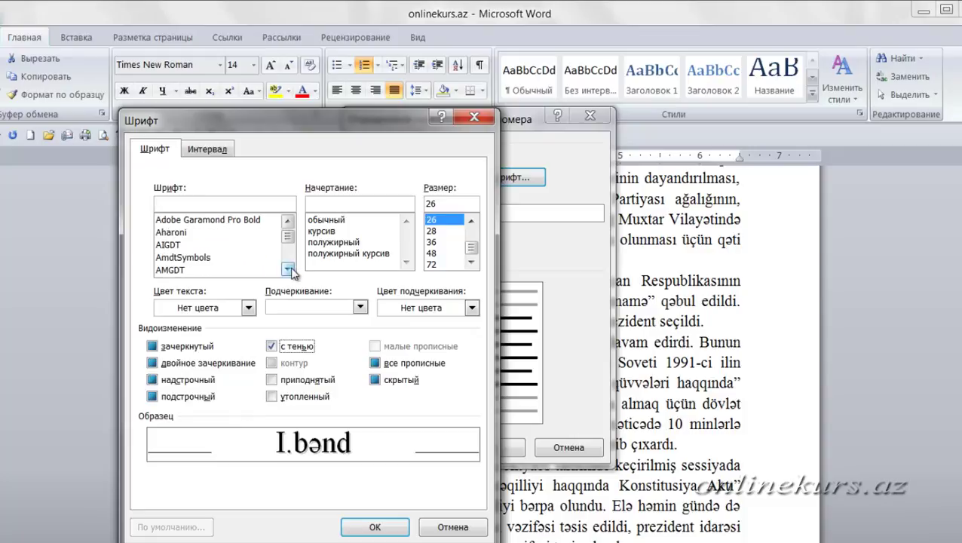
scroll(209, 259, "down", 3)
scroll(209, 260, "down", 4)
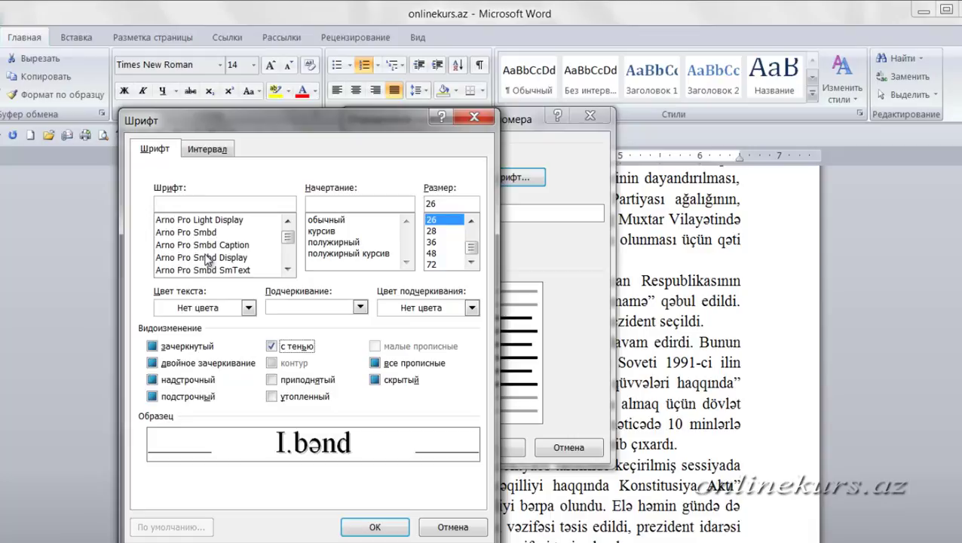
left_click(194, 203)
type("ari")
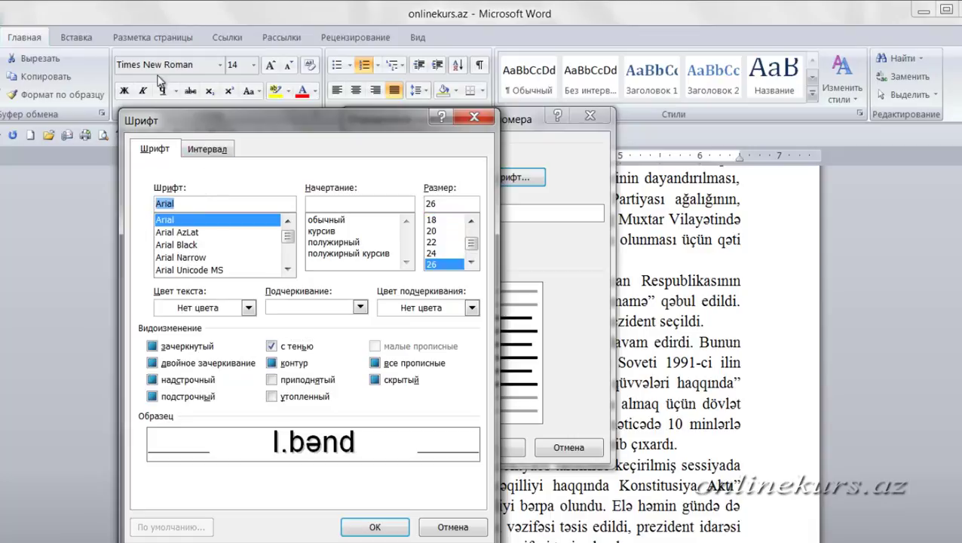
- Give the number a single solid underline in a light aqua theme colour
left_click(208, 150)
left_click(150, 149)
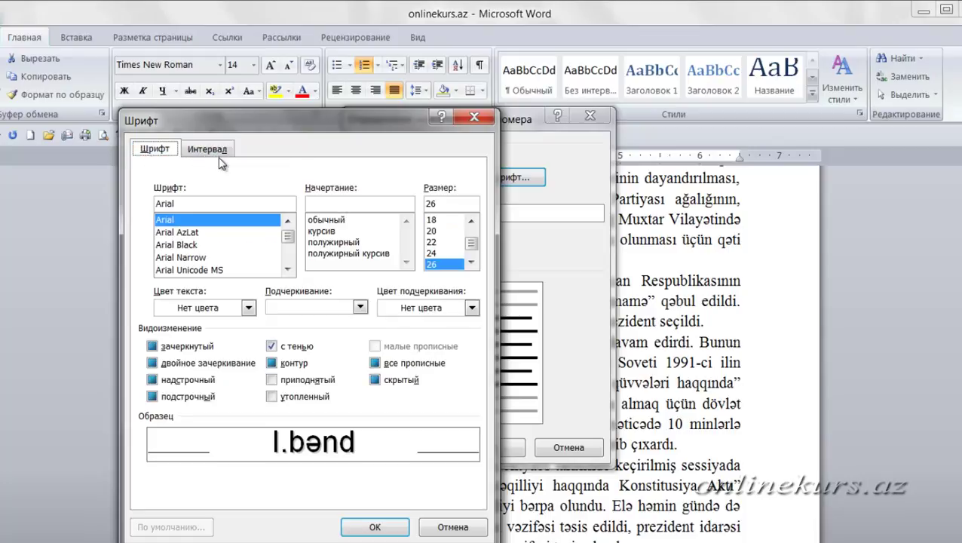
left_click(216, 155)
left_click(165, 150)
left_click(361, 307)
left_click(311, 340)
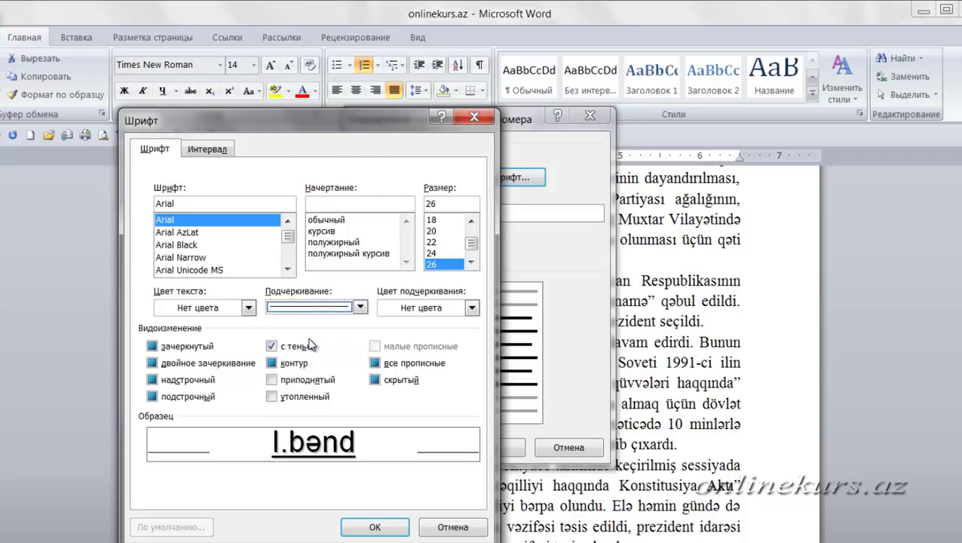
left_click(472, 308)
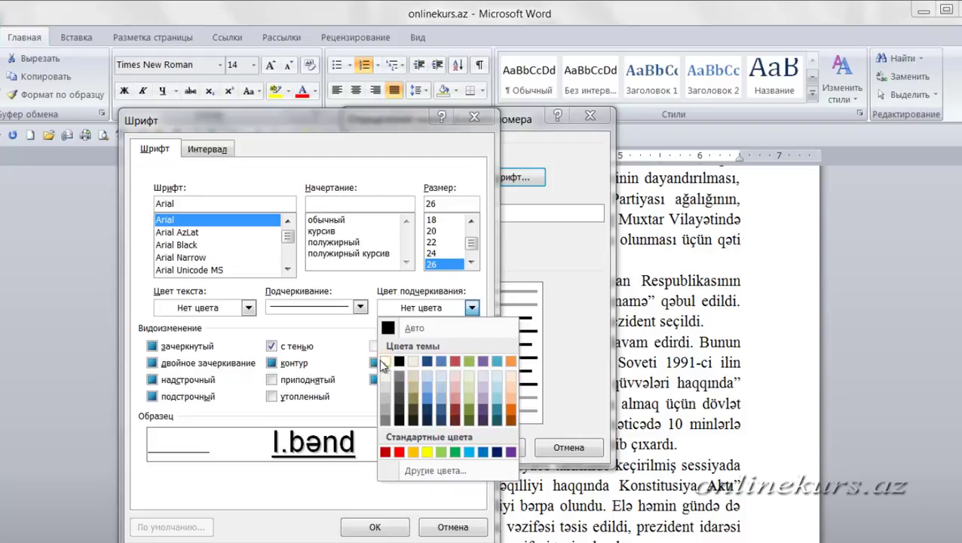
left_click(495, 401)
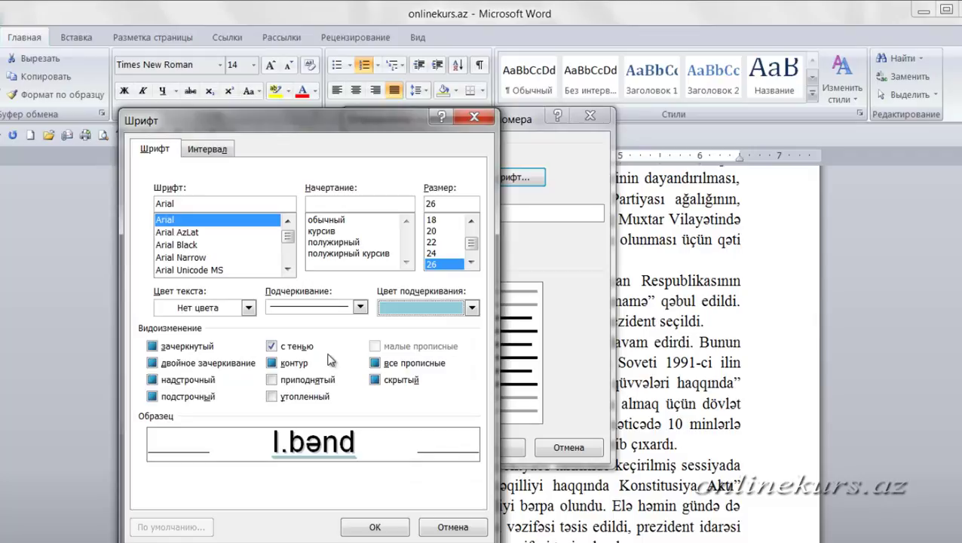
- Set the number's text colour to the purple theme colour and accept the font settings
left_click(249, 309)
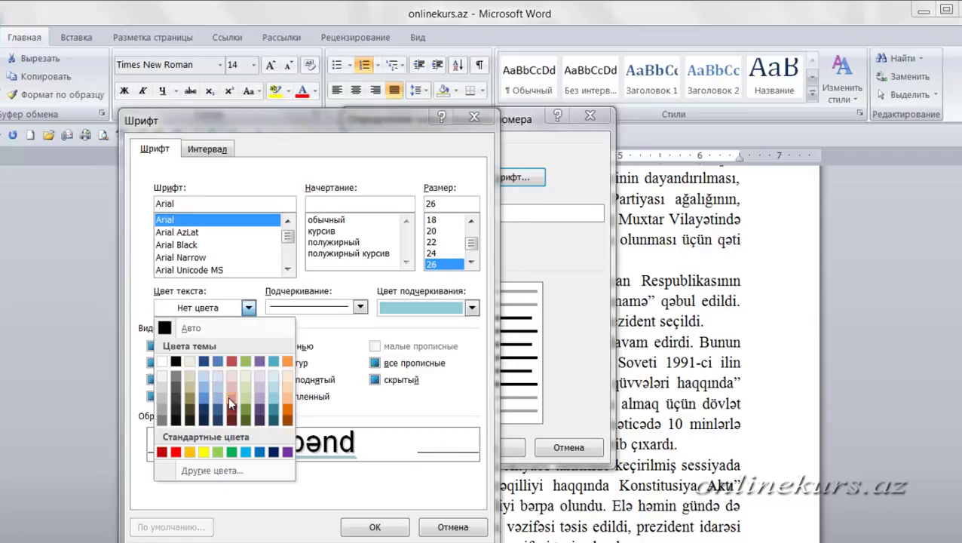
left_click(260, 362)
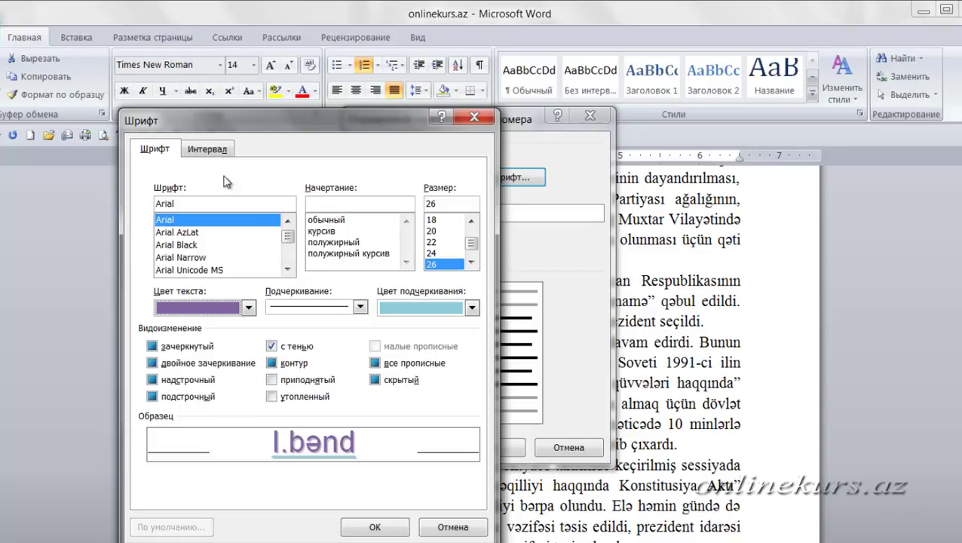
left_click(209, 149)
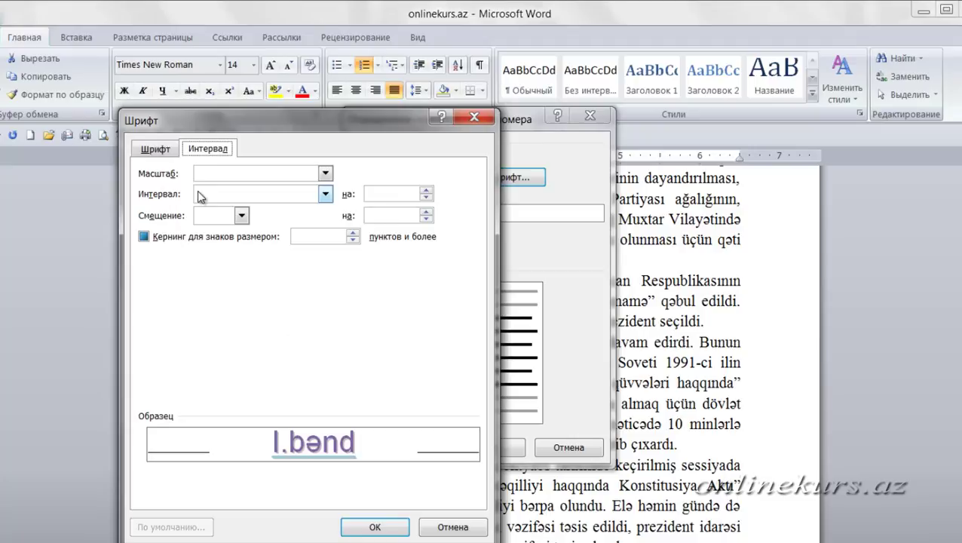
left_click(156, 151)
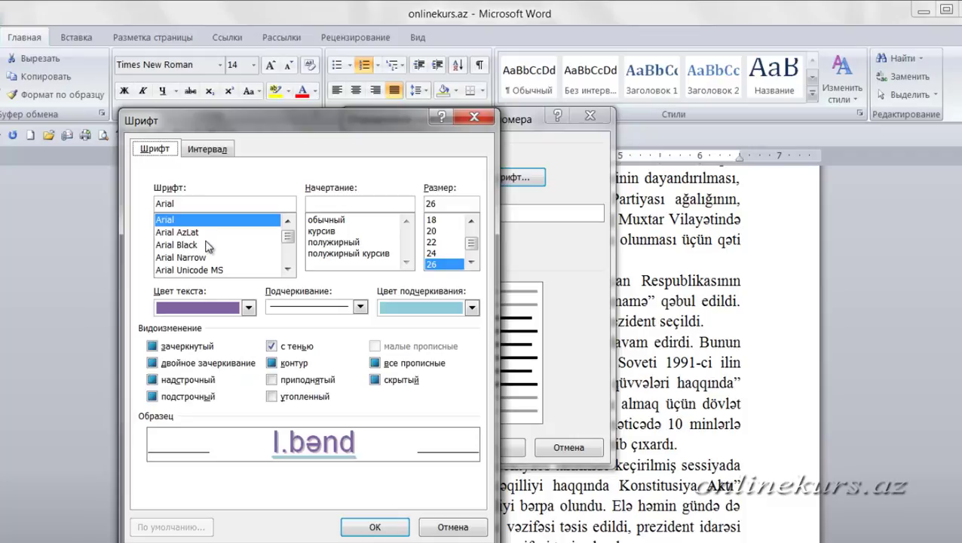
left_click(371, 525)
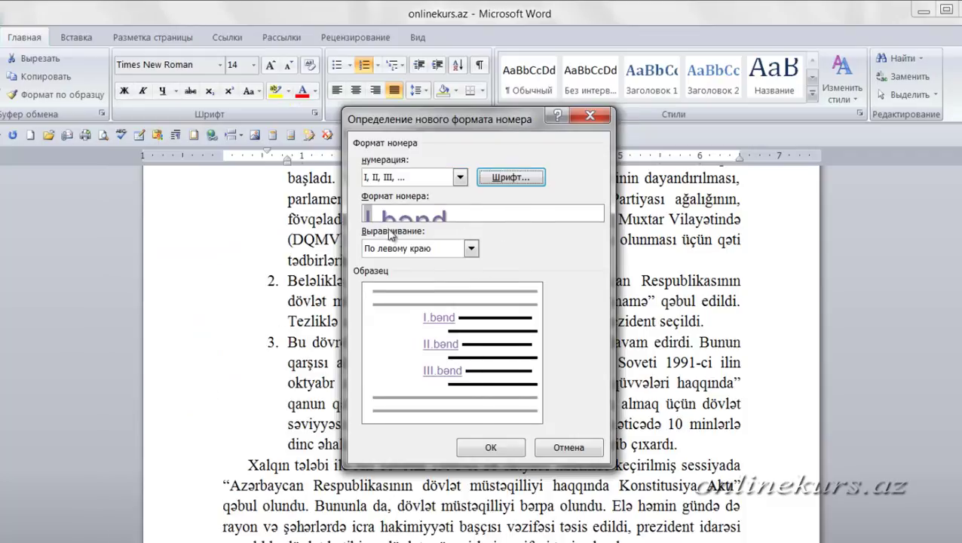
- Set the alignment of the new number format to centred (По центру)
left_click(472, 248)
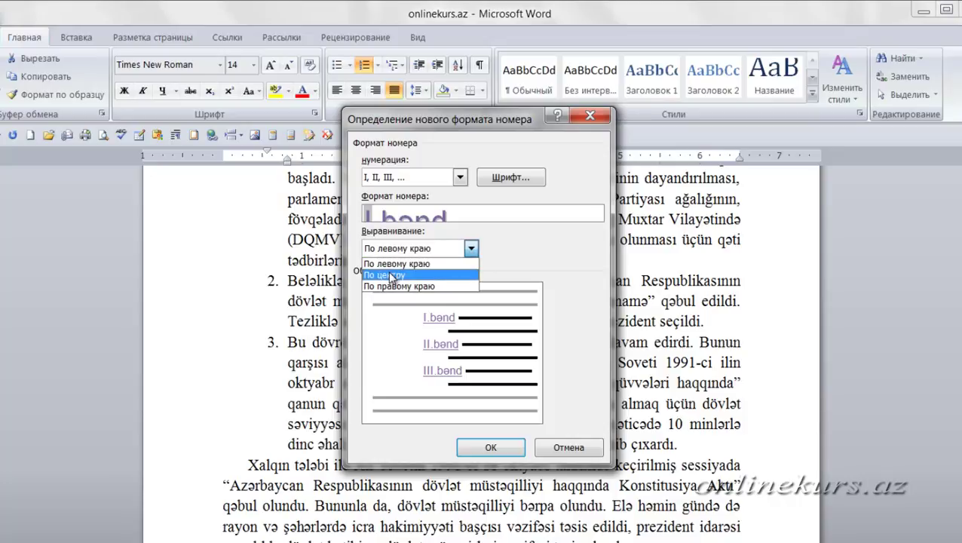
left_click(387, 276)
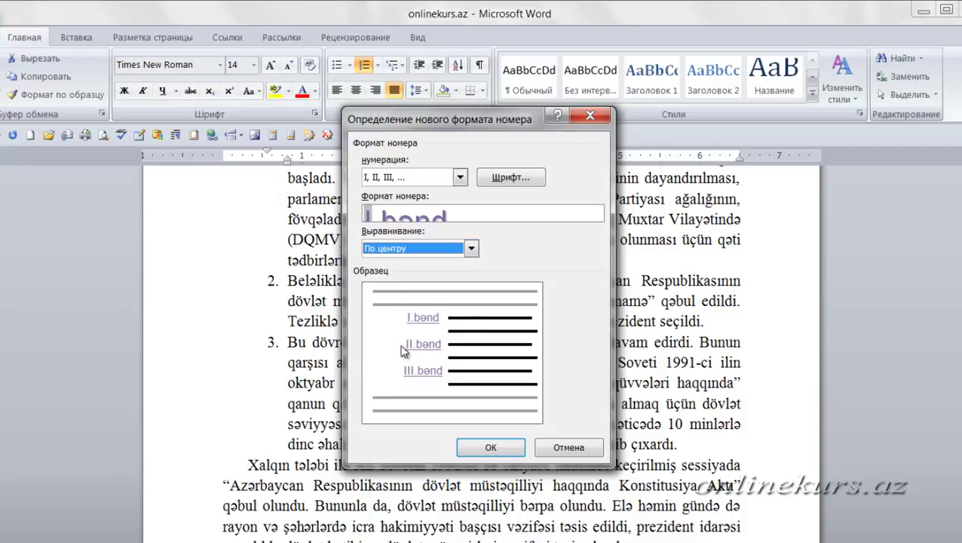
- Change the number format's alignment to left (По левому краю) and apply the format to the selected paragraphs
left_click(472, 249)
left_click(395, 286)
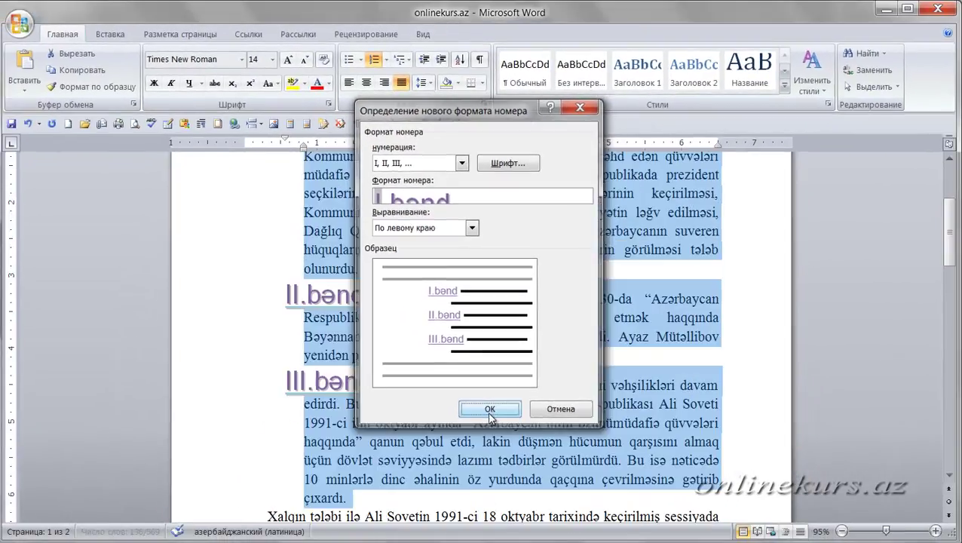
left_click(490, 412)
- Examine the custom-numbered paragraphs and the unnumbered text that follows them
scroll(439, 396, "up", 3)
scroll(439, 396, "down", 4)
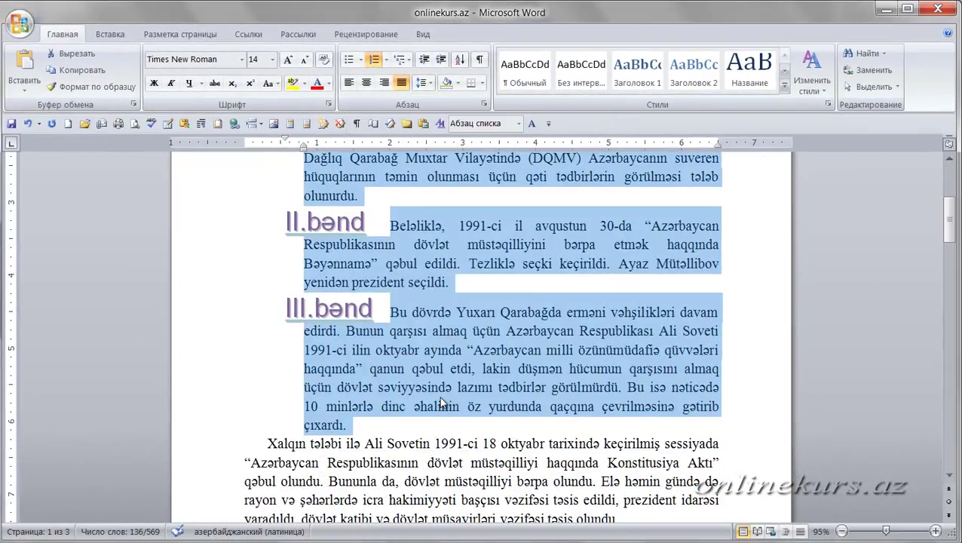
scroll(441, 402, "down", 1)
scroll(443, 400, "up", 2)
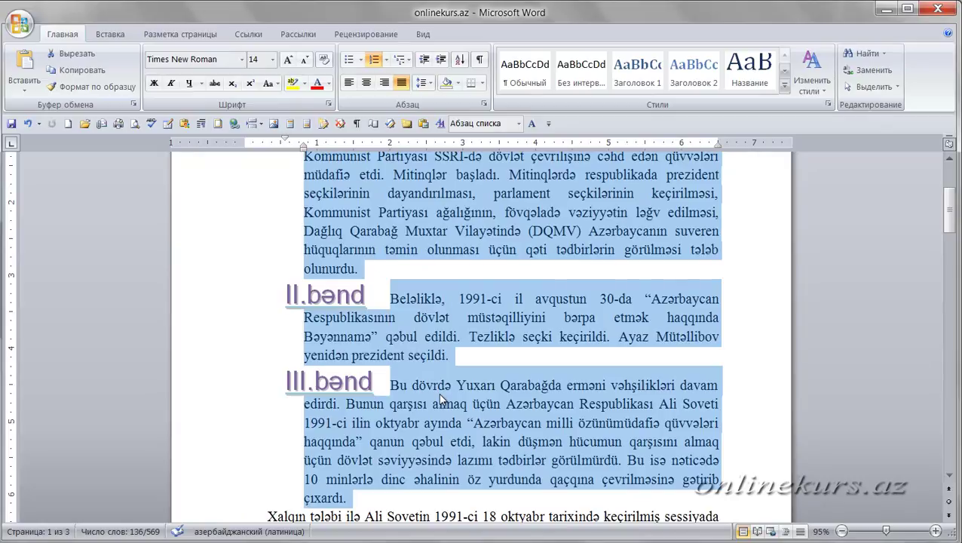
scroll(445, 397, "up", 3)
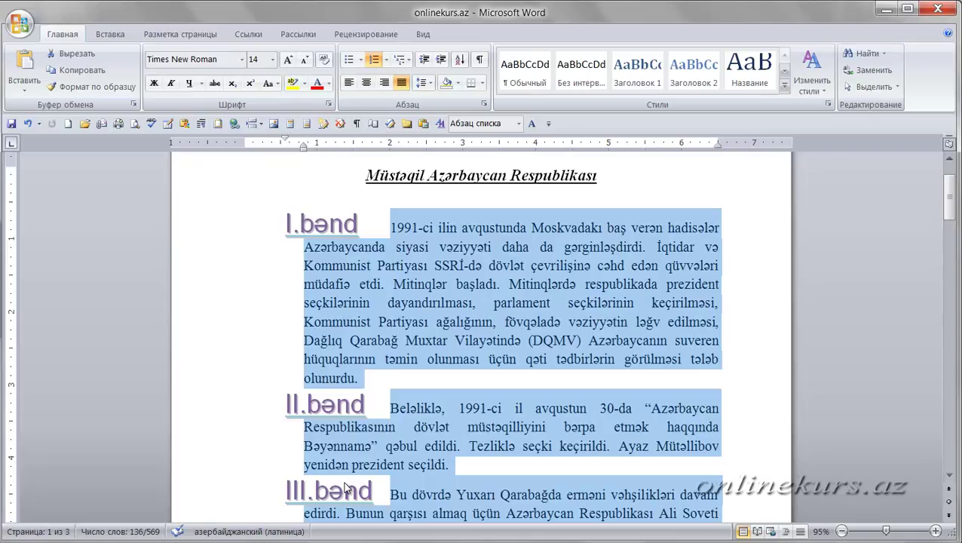
scroll(347, 488, "down", 3)
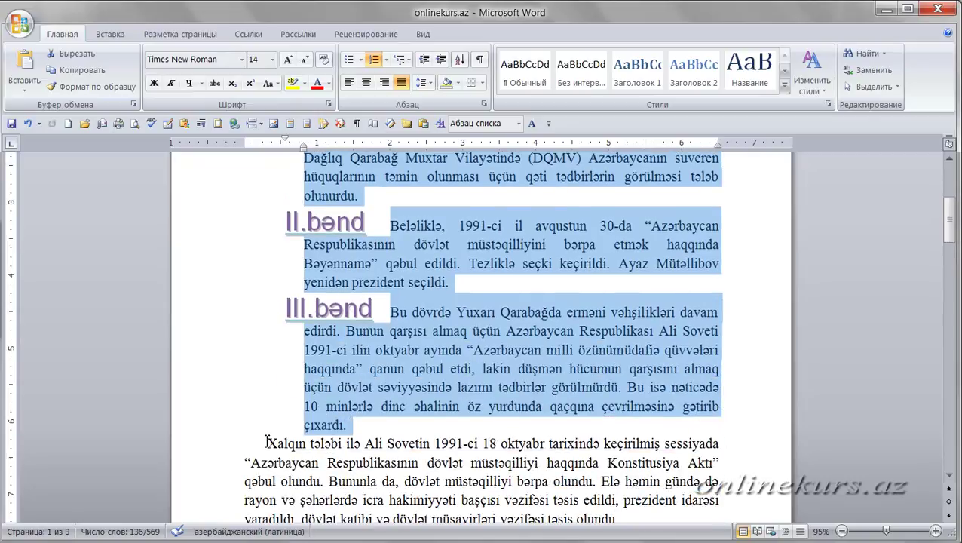
scroll(267, 441, "down", 3)
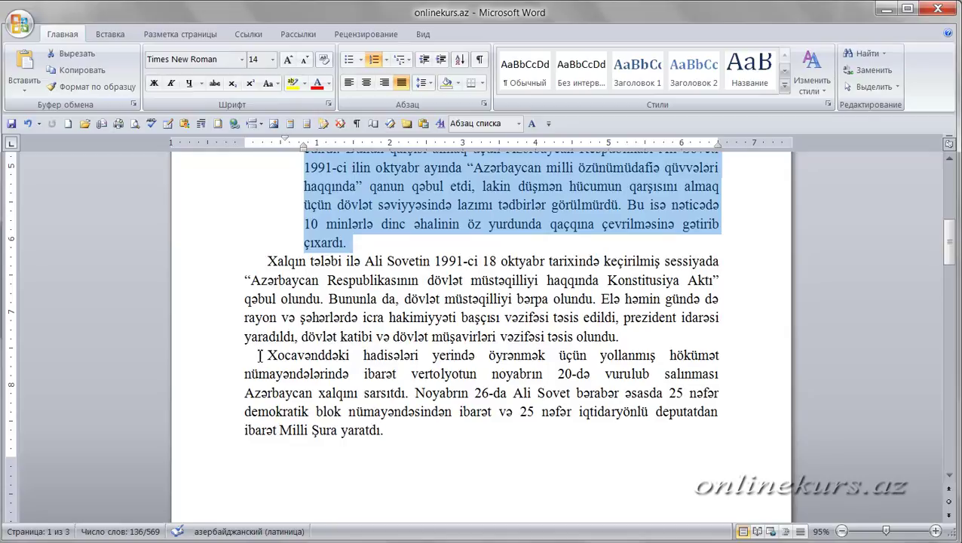
scroll(259, 355, "up", 2)
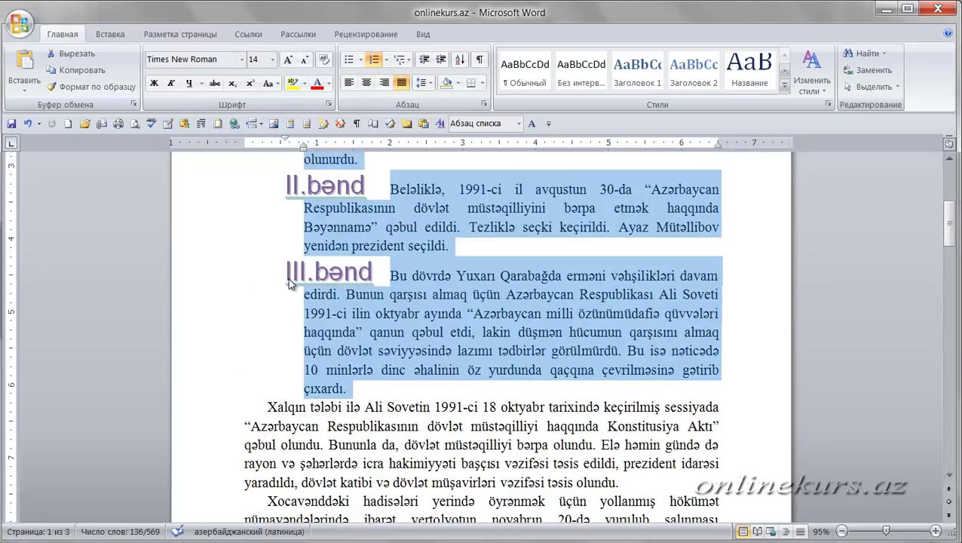
scroll(278, 386, "down", 2)
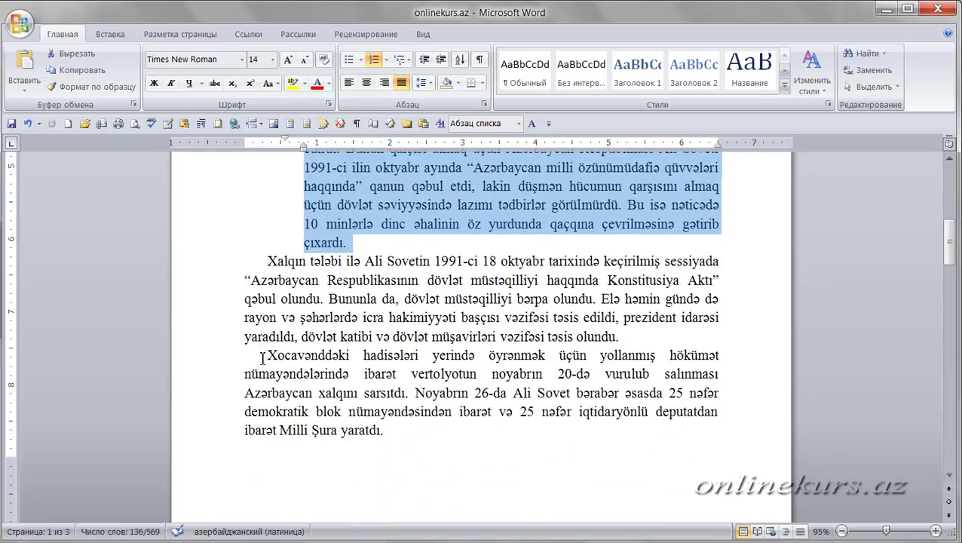
scroll(259, 362, "up", 4)
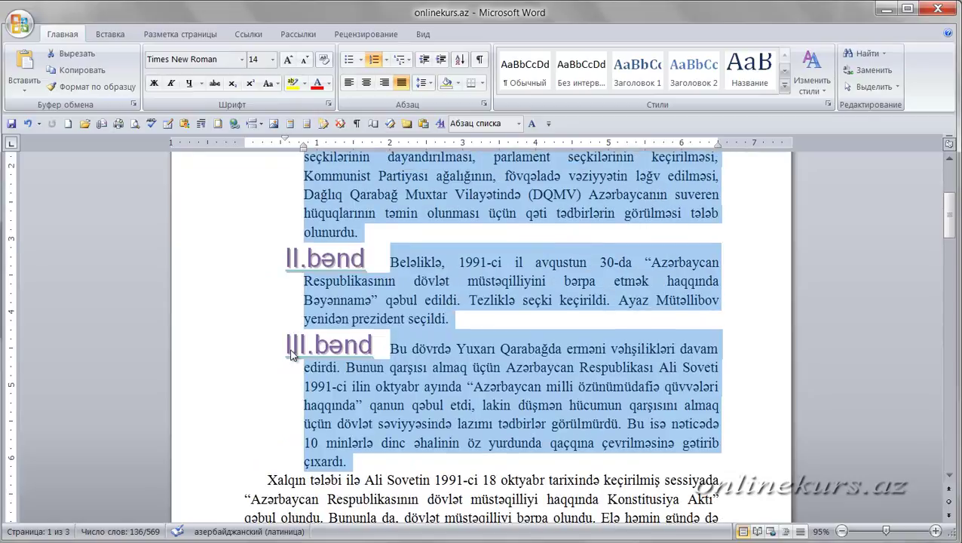
scroll(275, 398, "down", 3)
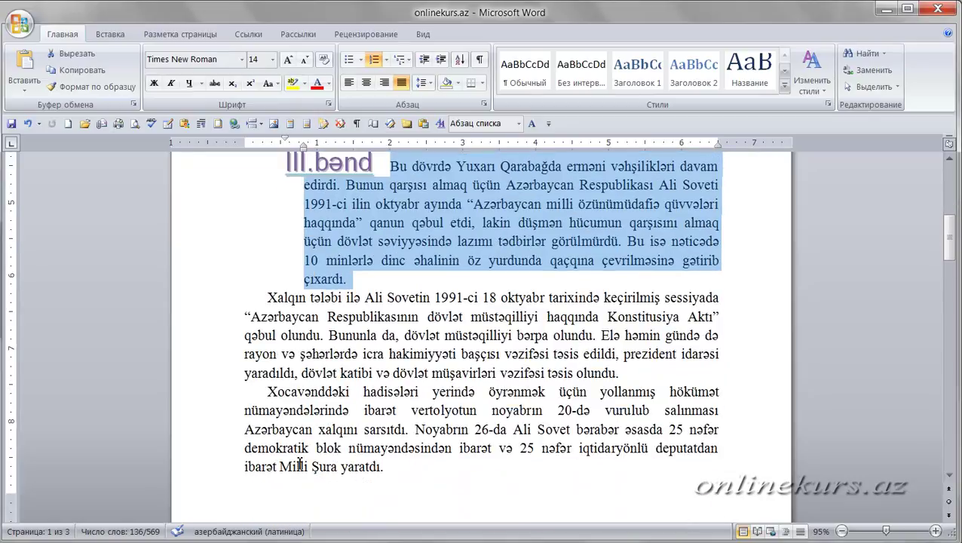
scroll(351, 404, "down", 3)
scroll(351, 404, "up", 8)
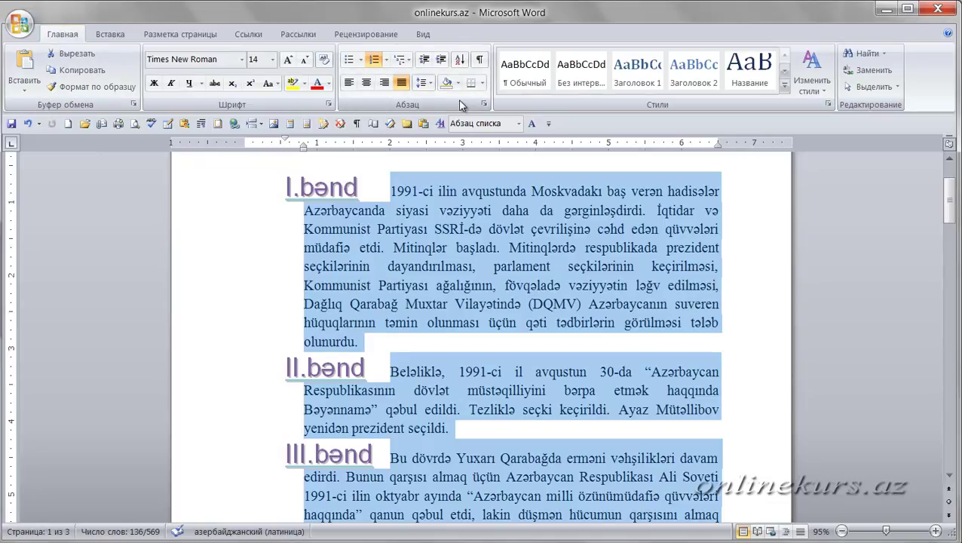
- Start a new list for the selected paragraphs with the starting value set to II
left_click(387, 60)
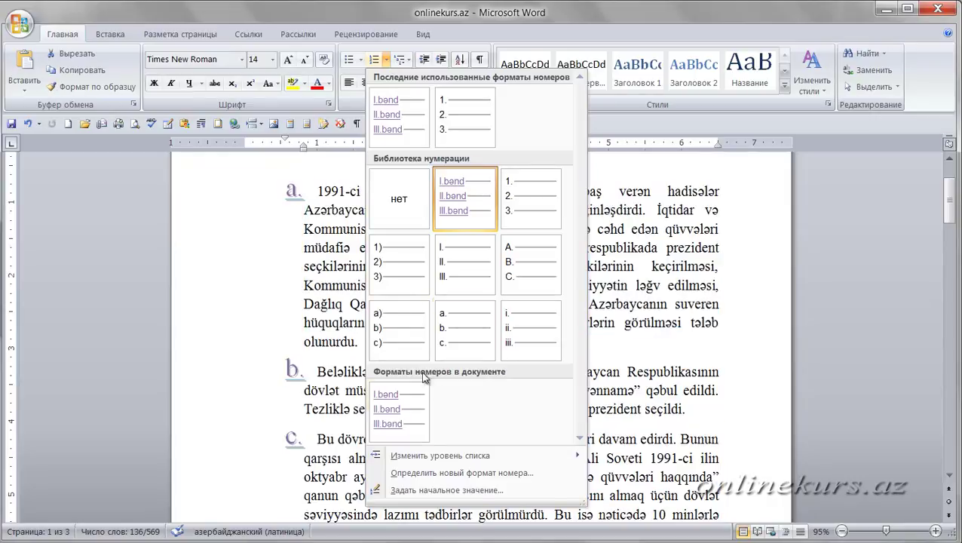
left_click(408, 490)
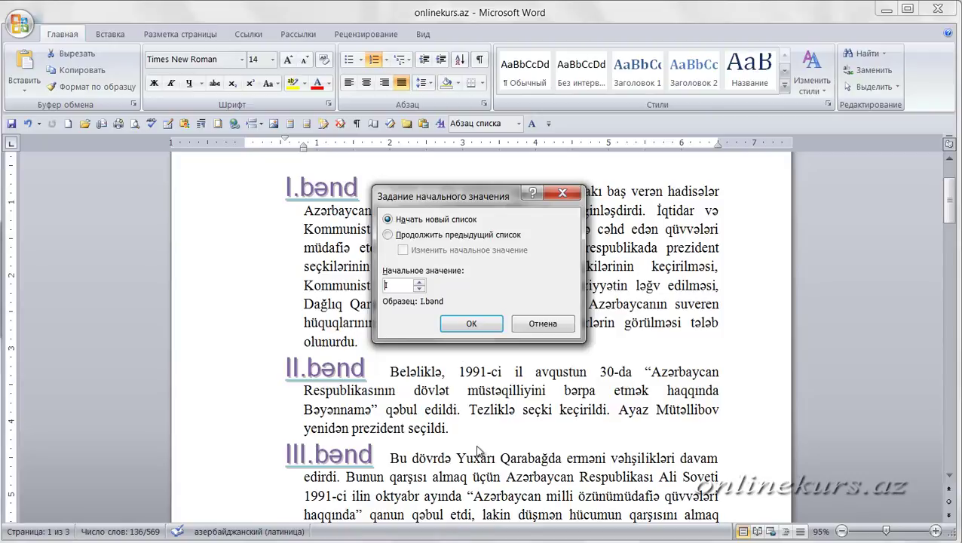
left_click(419, 285)
left_click(471, 326)
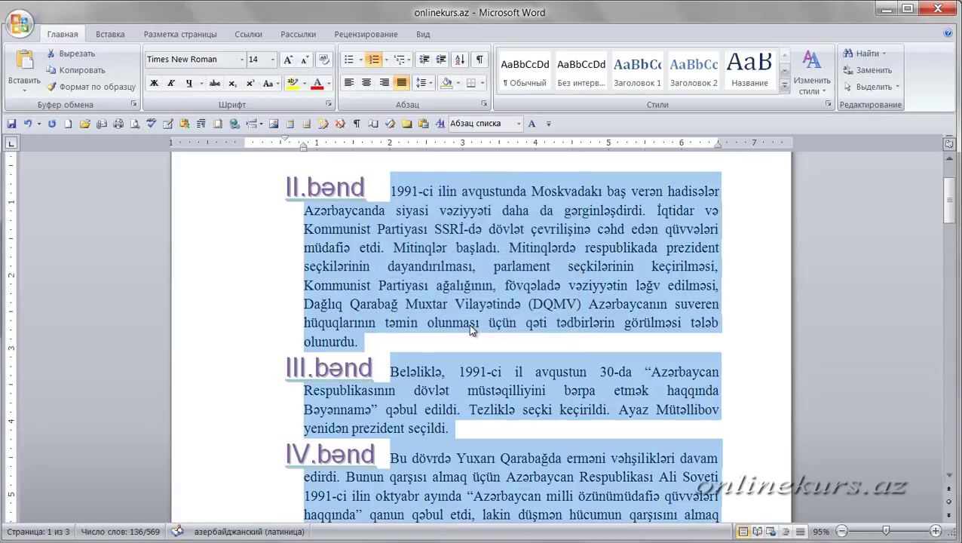
scroll(404, 331, "up", 2)
scroll(405, 328, "down", 2)
key("ctrl+z")
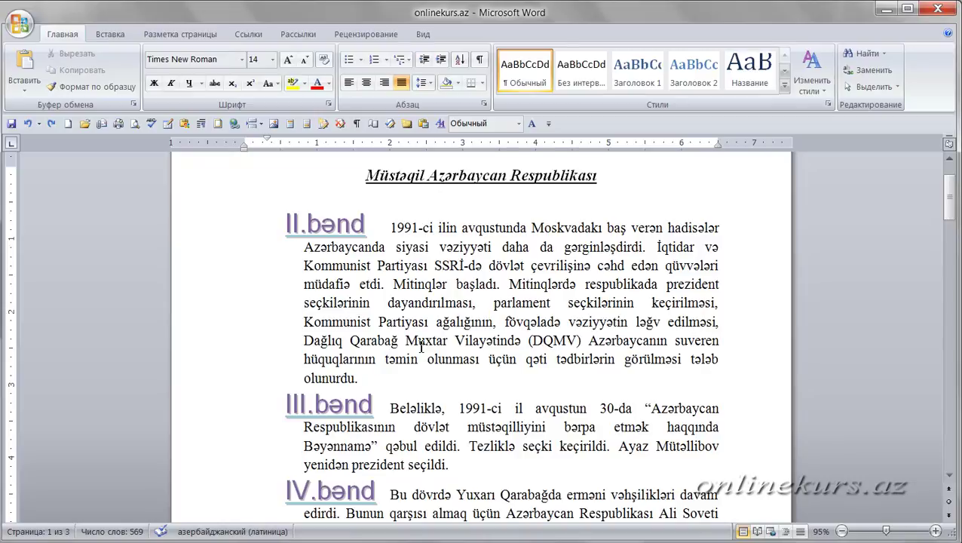
- Set the numbered list's number position to 1" and its text indent to 1.2"
left_click(407, 302)
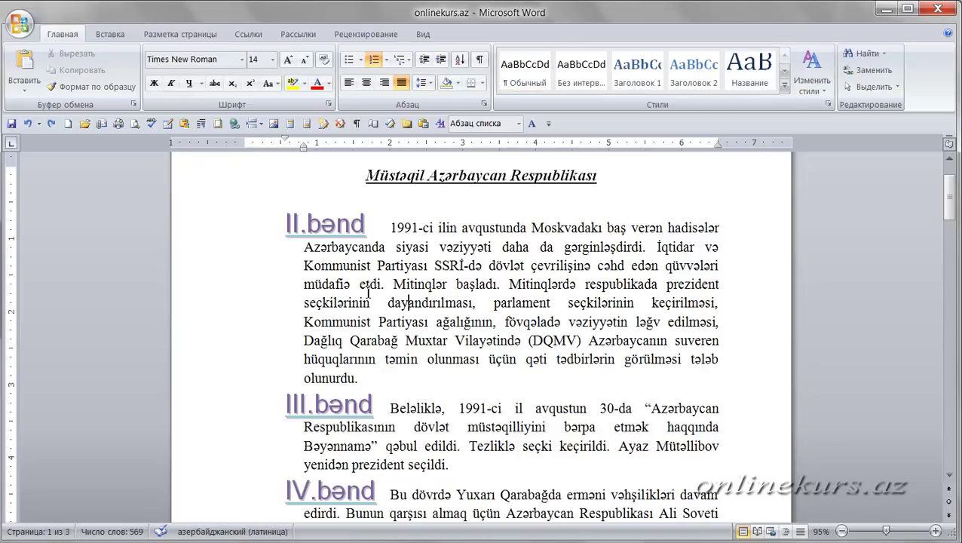
right_click(412, 266)
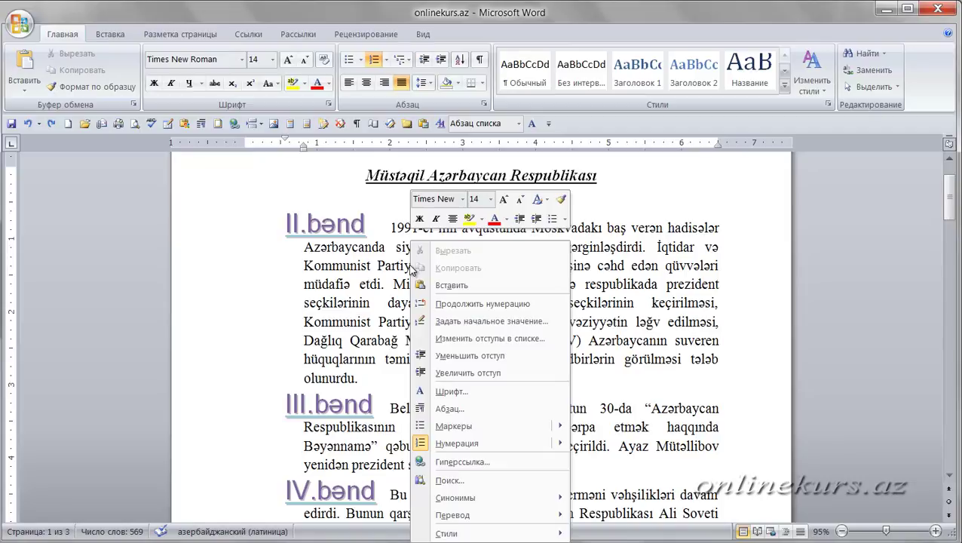
right_click(419, 267)
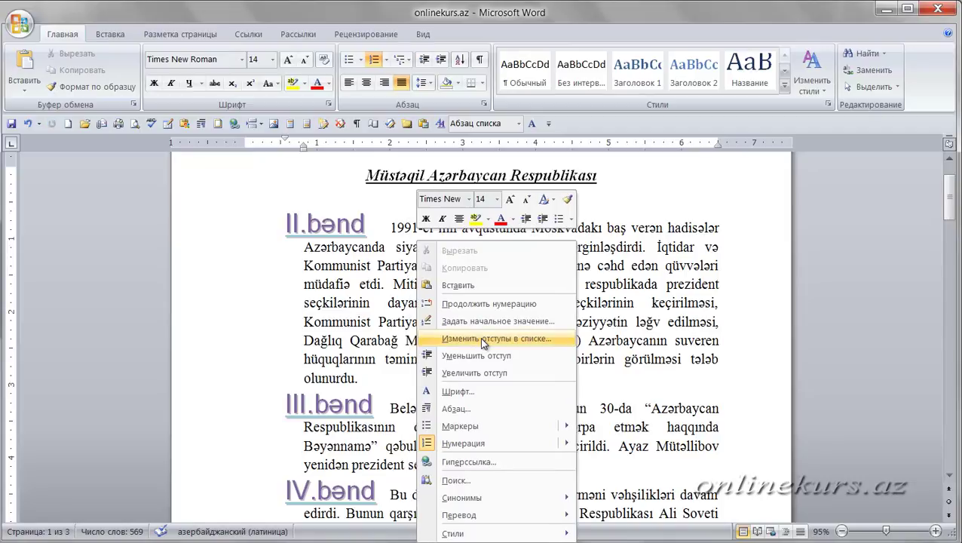
left_click(484, 339)
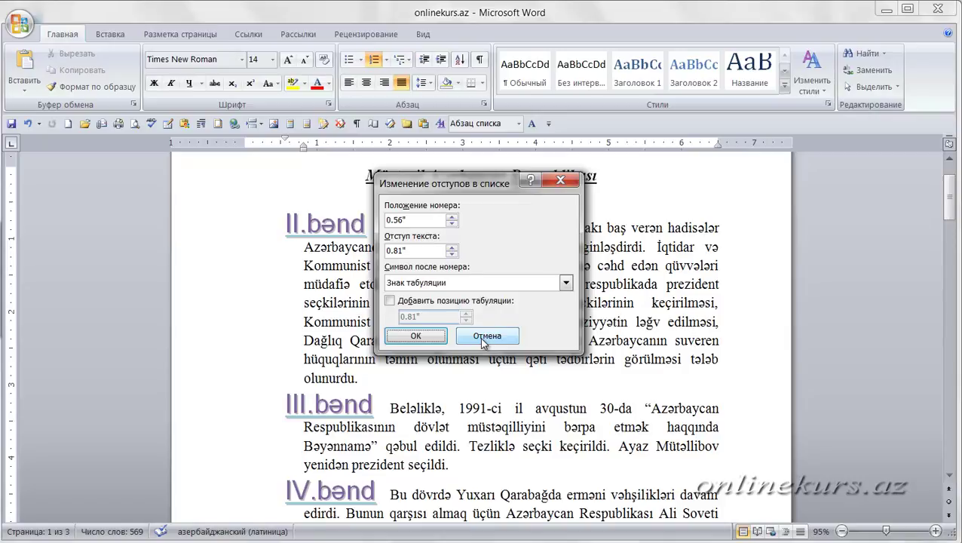
left_click(393, 220)
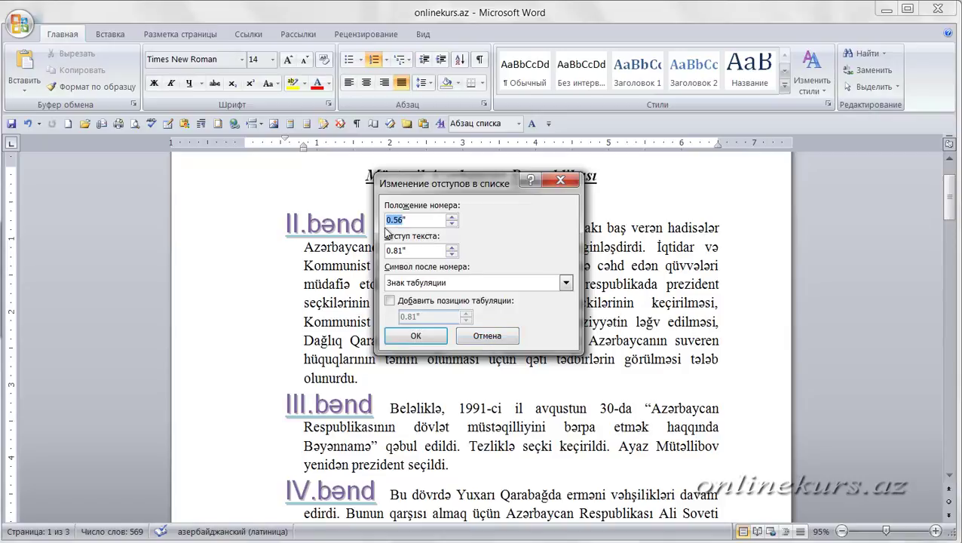
type("1")
left_click_drag(404, 251, 390, 251)
key("BackSpace")
key("BackSpace")
type("1.2")
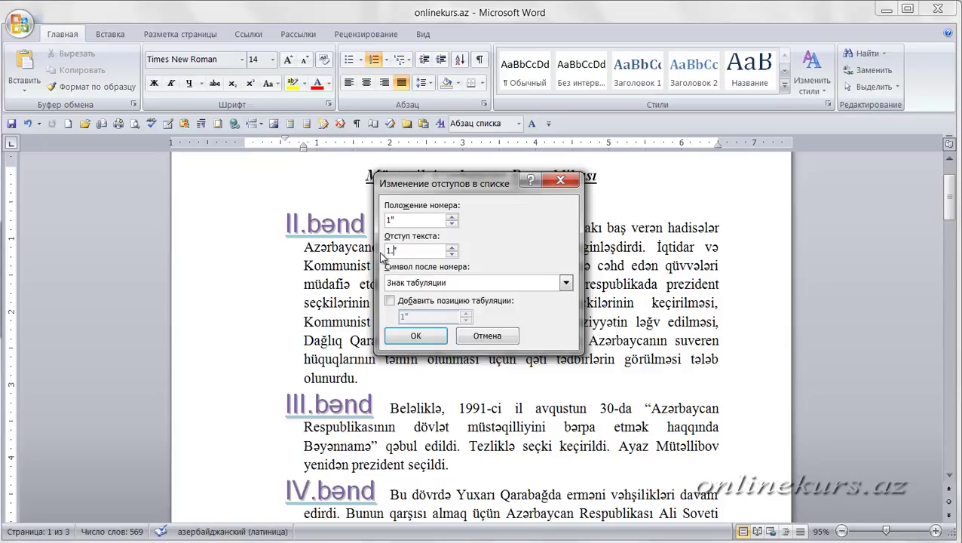
- Keep a tab character (Знак табуляции) after the number, add a tab stop at about 1.6" and apply the list indents
left_click(565, 282)
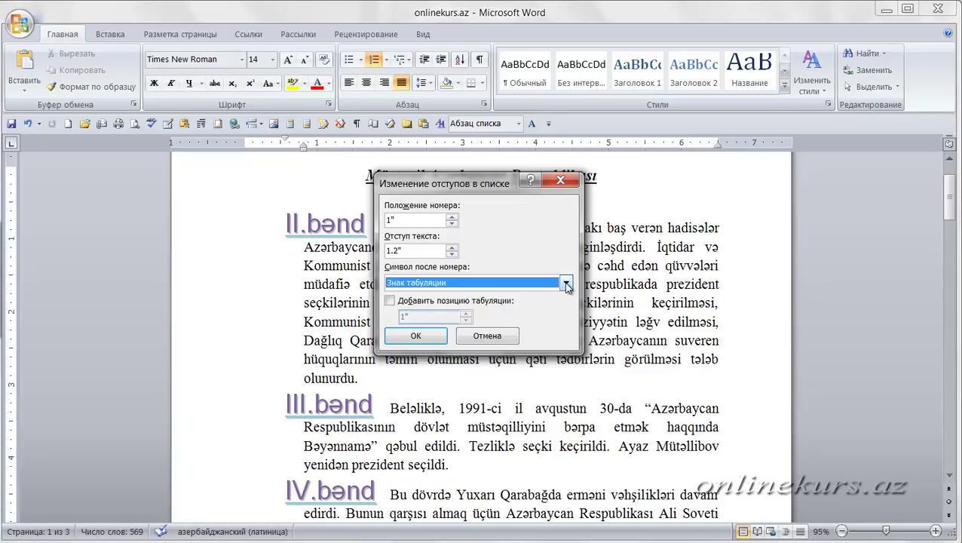
left_click(567, 284)
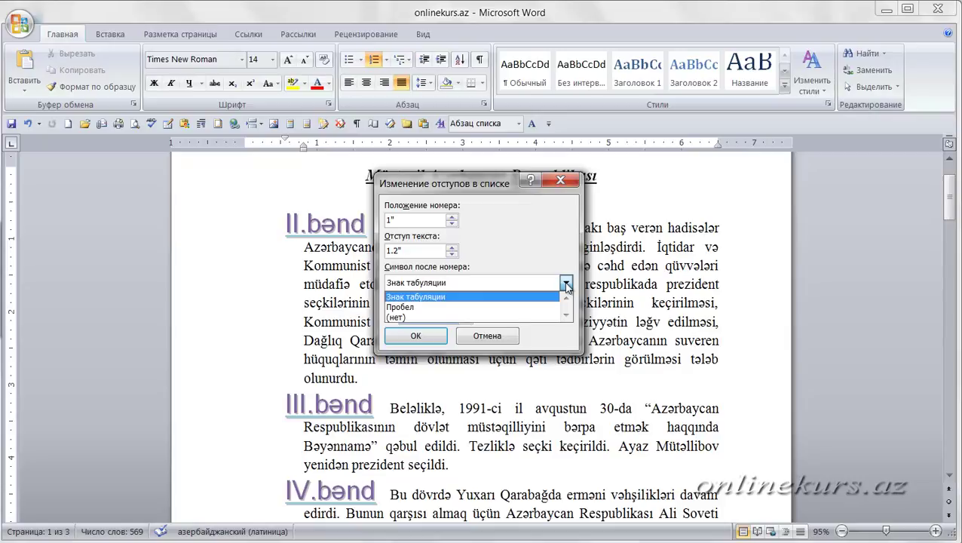
left_click(462, 297)
left_click(391, 301)
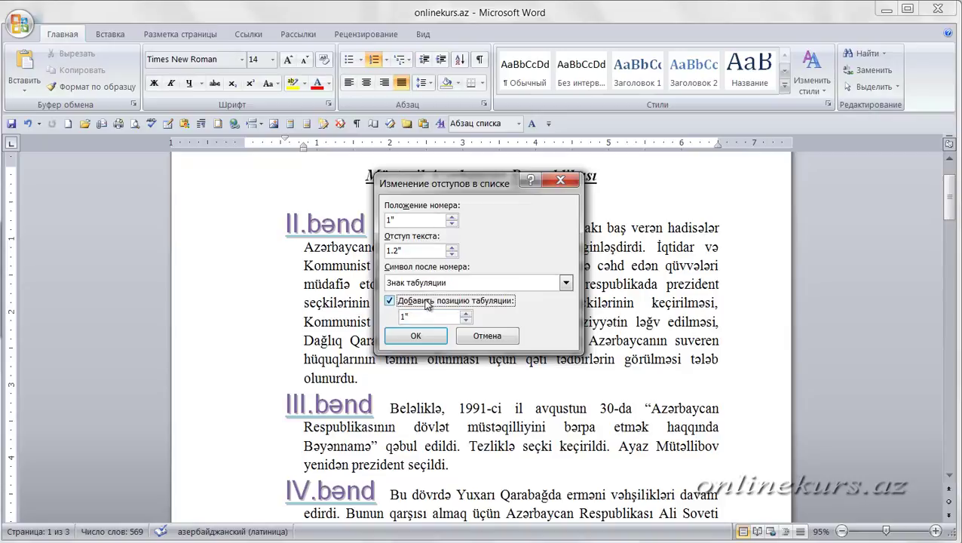
left_click(466, 314)
left_click(466, 314)
left_click(466, 314)
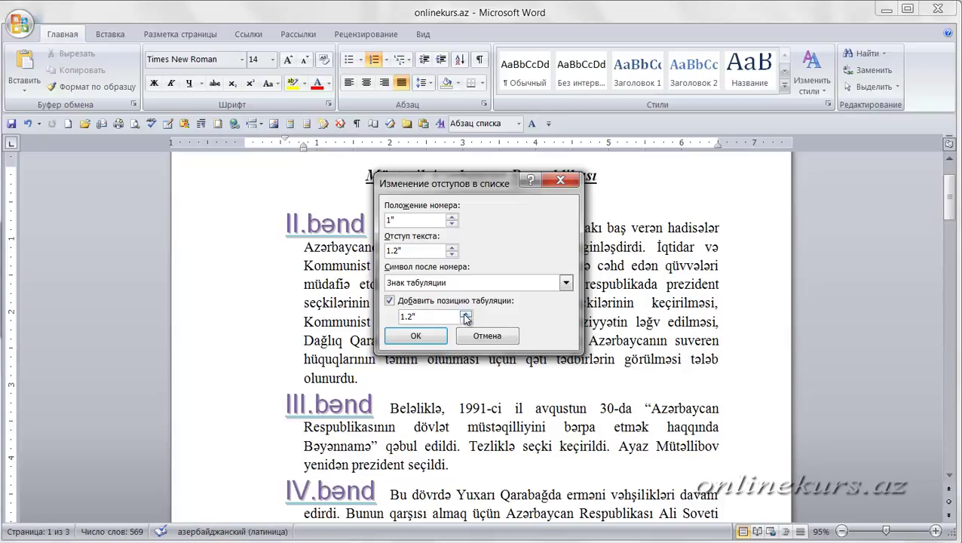
left_click(466, 314)
left_click(466, 314)
left_click(466, 315)
left_click(466, 314)
left_click(466, 314)
left_click(466, 314)
left_click(466, 314)
left_click(466, 315)
left_click(419, 336)
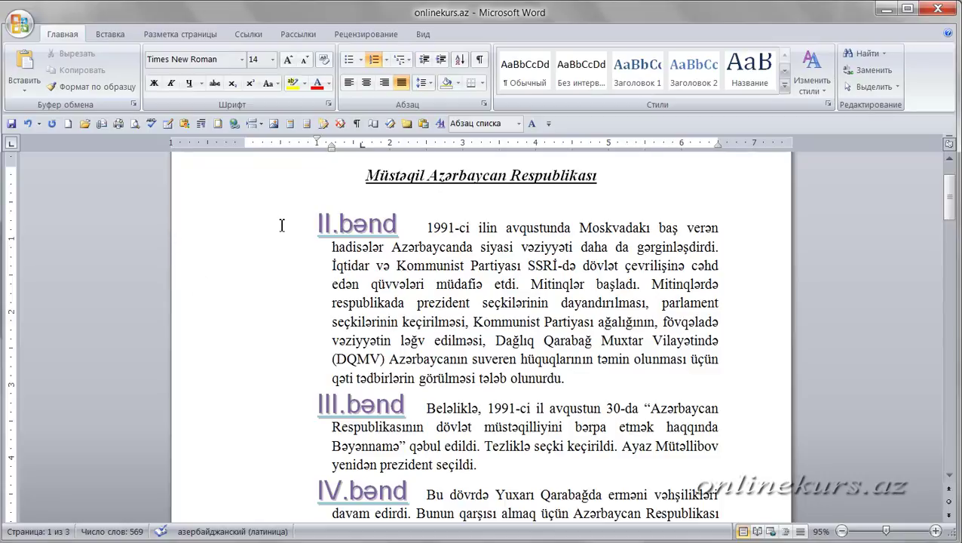
- Check the numbered paragraphs' spacing and undo the list indent changes
scroll(279, 234, "down", 5)
scroll(278, 245, "up", 3)
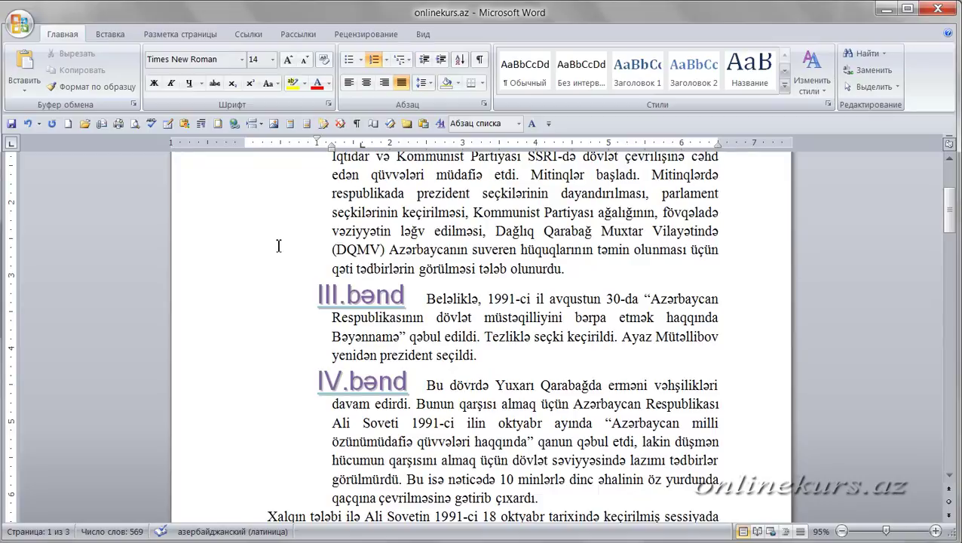
scroll(286, 272, "up", 3)
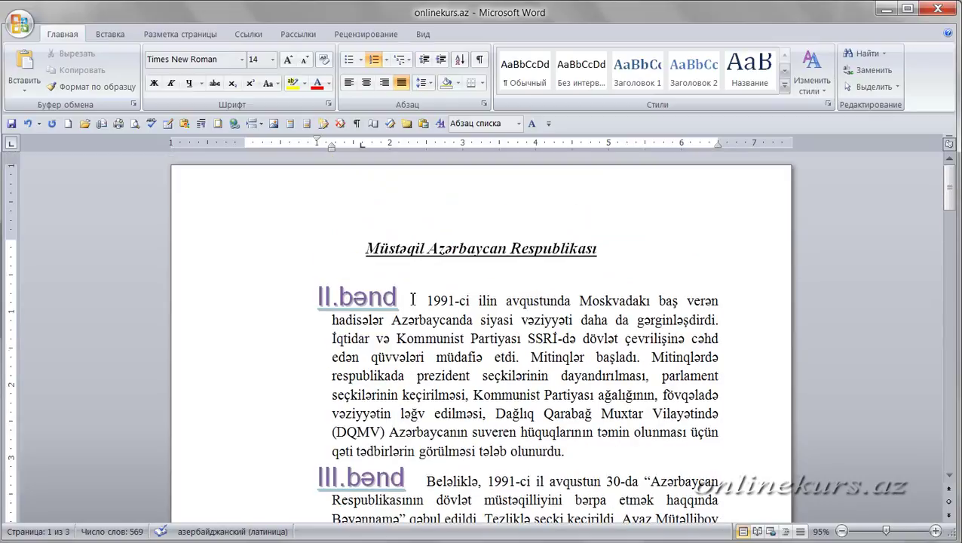
left_click_drag(412, 299, 308, 306)
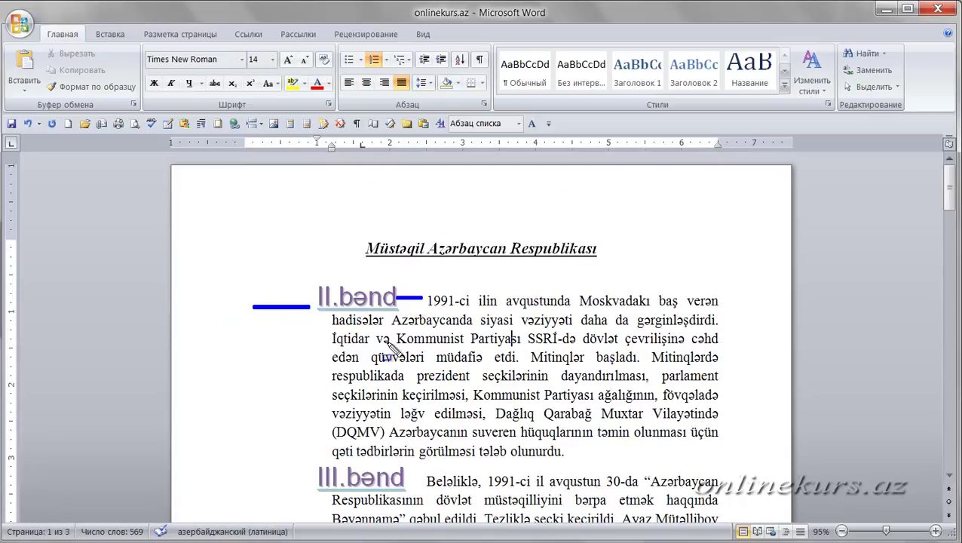
left_click_drag(391, 345, 391, 344)
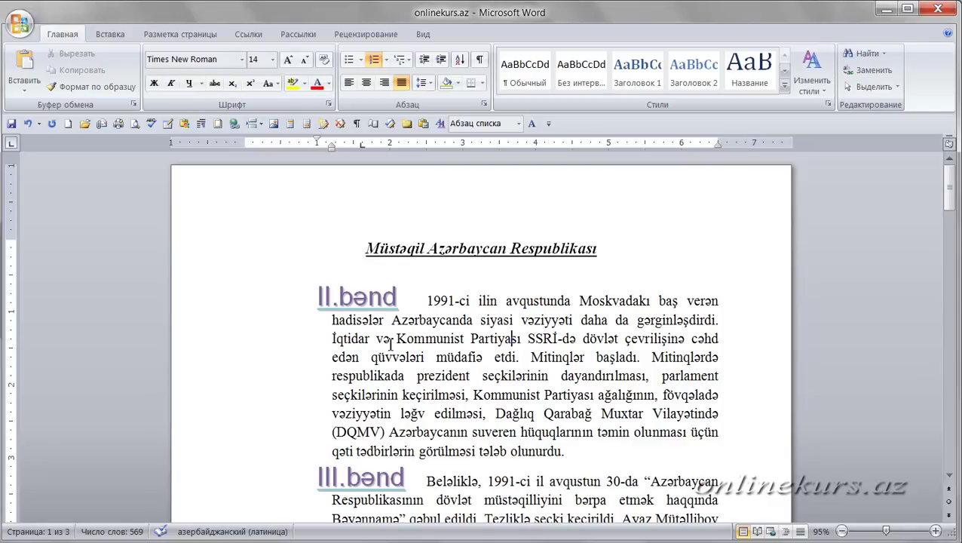
key("ctrl+z")
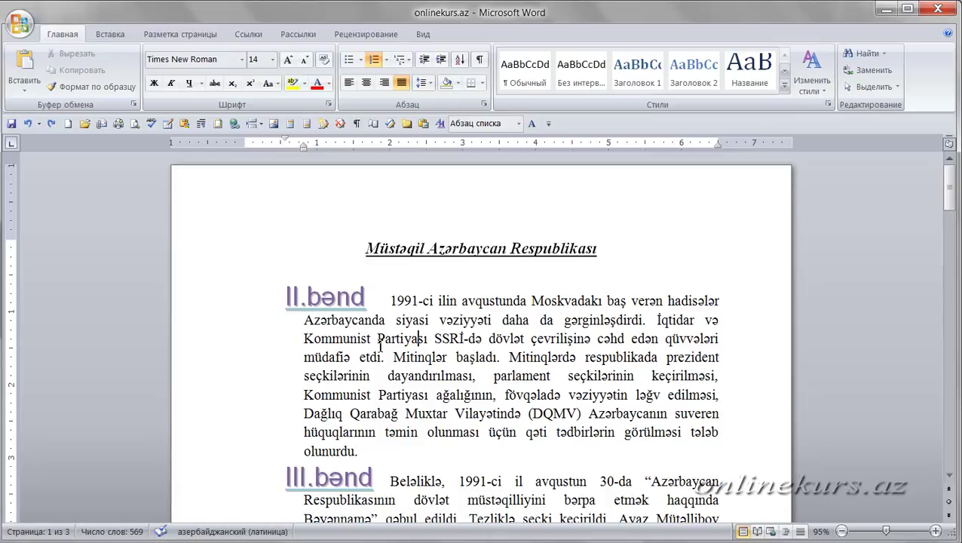
- Remove the numbering from all three custom-numbered paragraphs using the Нет option
scroll(388, 324, "down", 1)
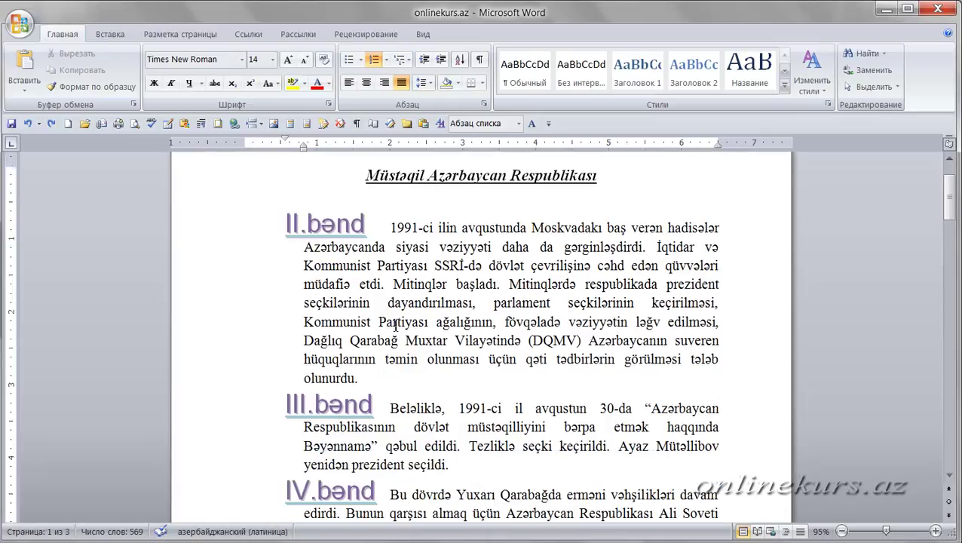
left_click_drag(299, 251, 463, 320)
scroll(447, 286, "up", 3)
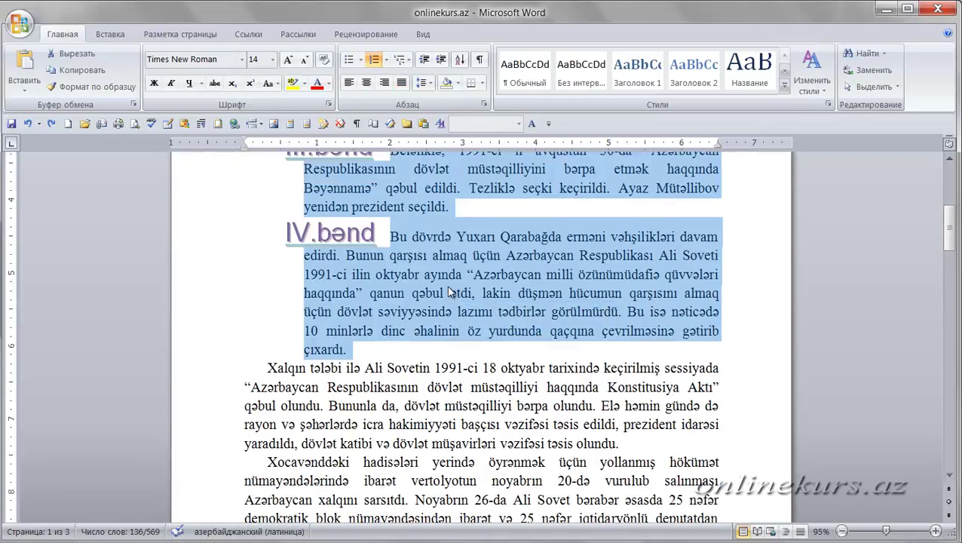
scroll(271, 208, "up", 2)
scroll(268, 211, "up", 3)
scroll(317, 181, "down", 1)
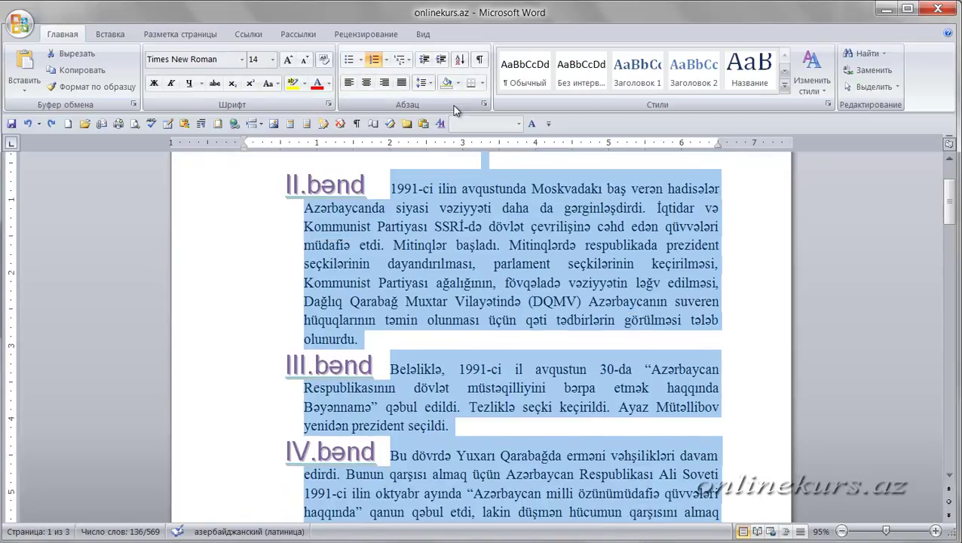
left_click(386, 59)
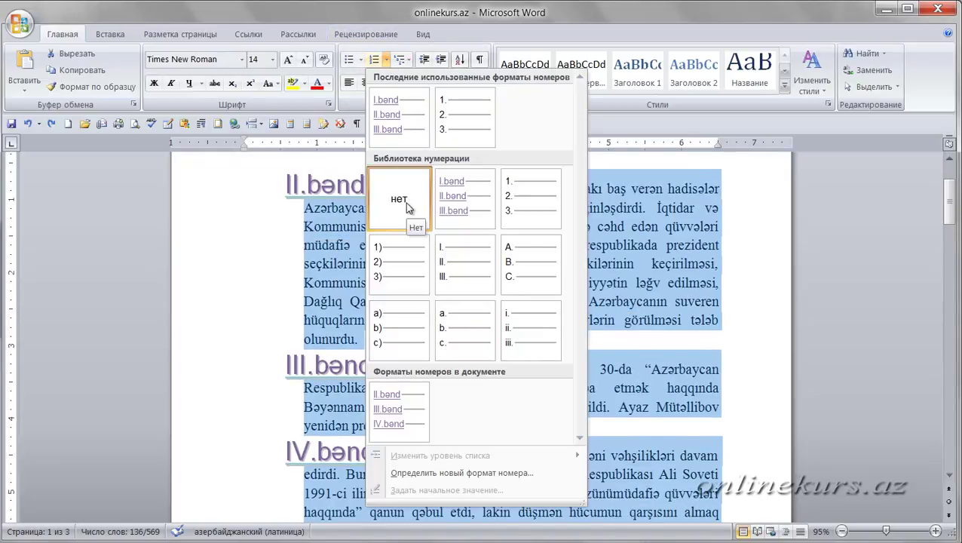
left_click(405, 202)
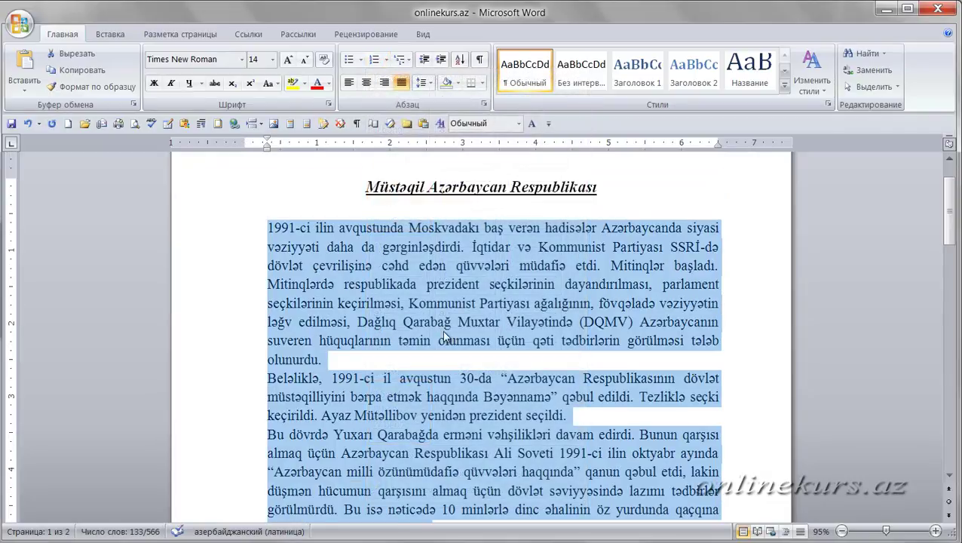
left_click(443, 332)
scroll(443, 331, "down", 3)
scroll(442, 332, "up", 3)
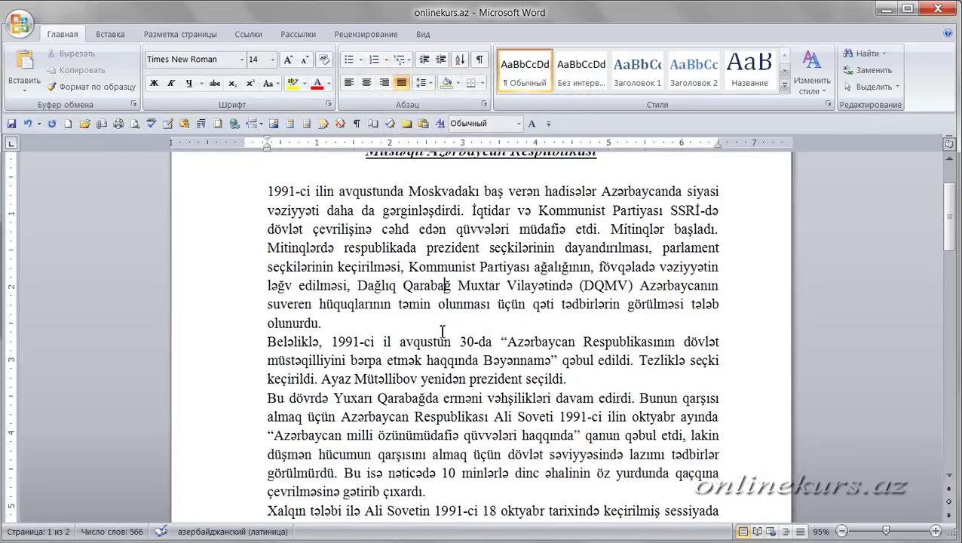
scroll(443, 332, "up", 3)
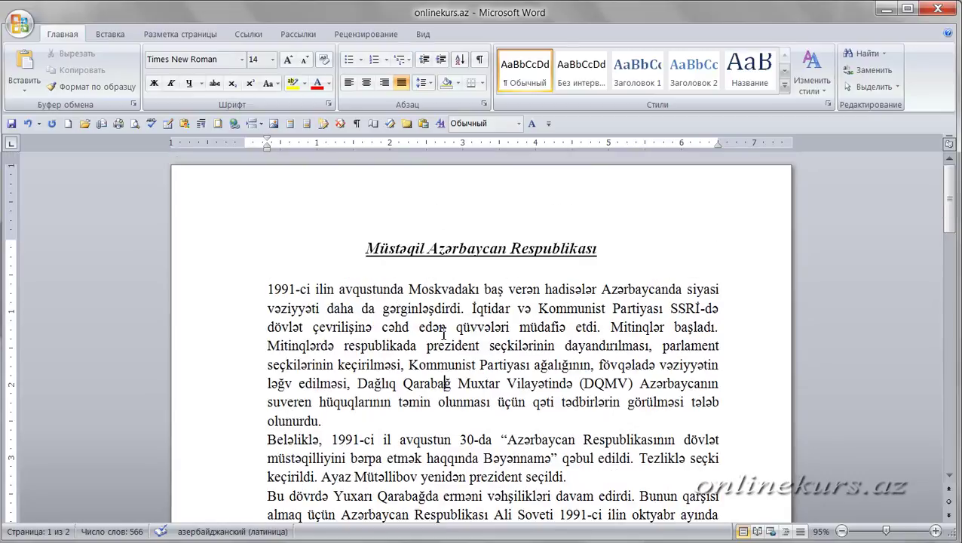